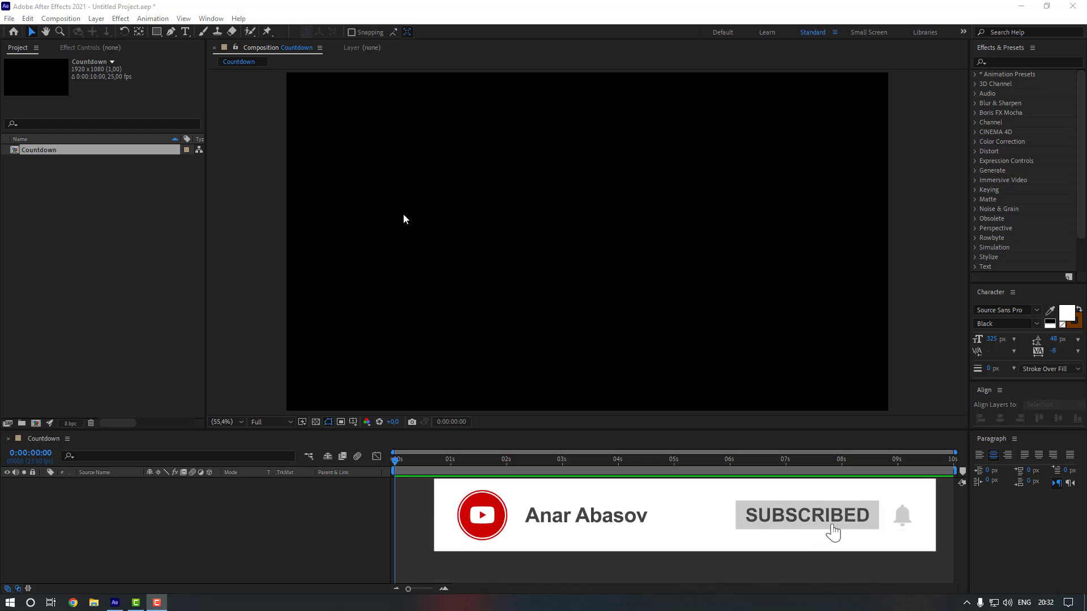
Create a text layer reading 00:00 in the Countdown composition.
{"action": "left_click", "coordinate": [187, 34]}
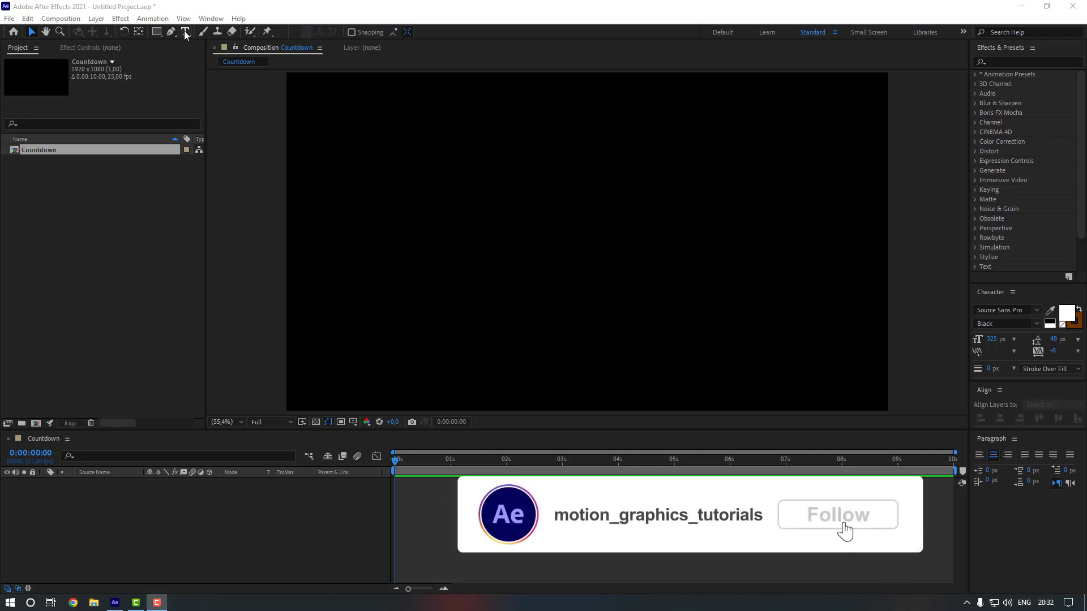
{"action": "left_click", "coordinate": [482, 267]}
{"action": "type", "text": "0"}
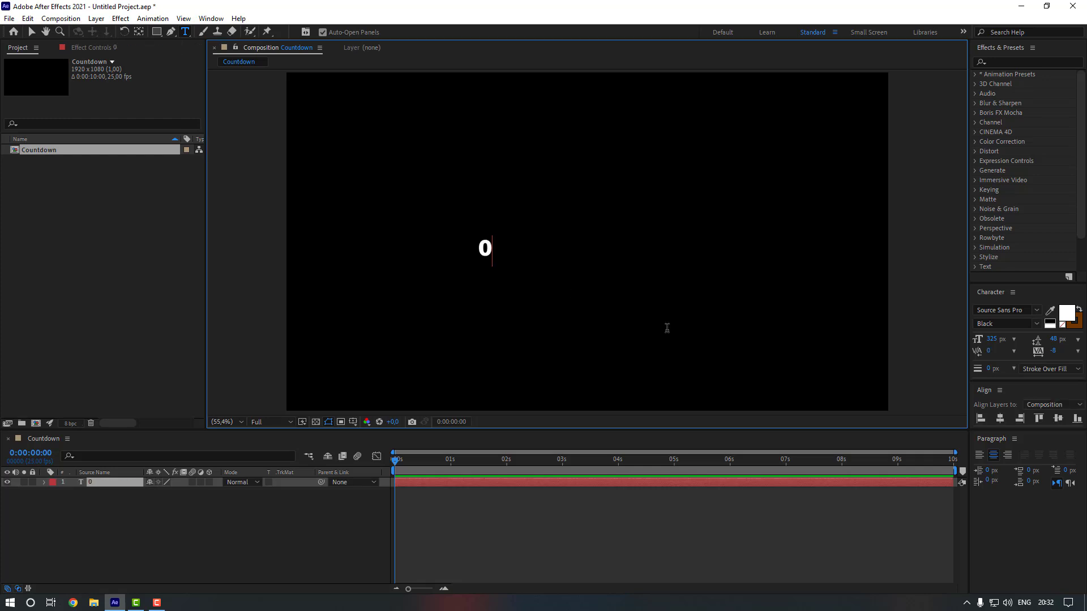
{"action": "type", "text": "0:"}
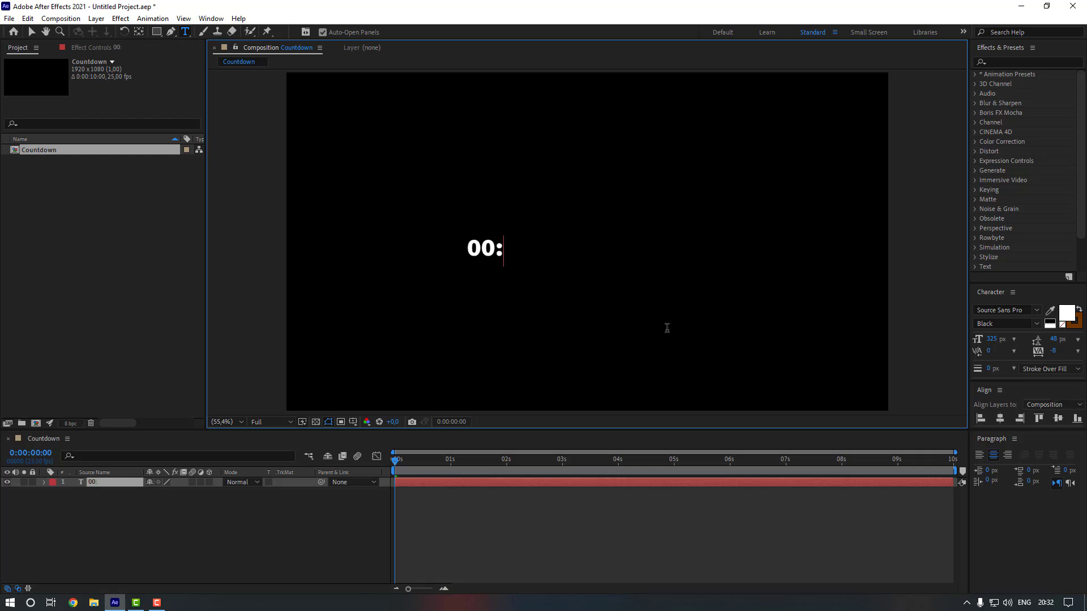
{"action": "type", "text": "00"}
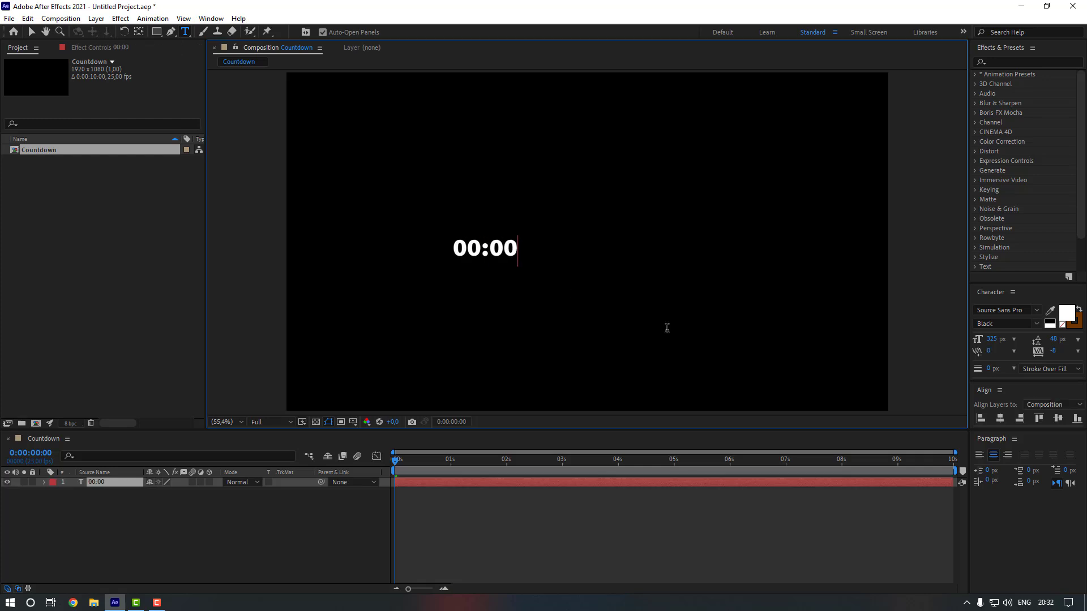
Set the 00:00 text to the DS-Digital font and enlarge its font size.
{"action": "double_click", "coordinate": [495, 245]}
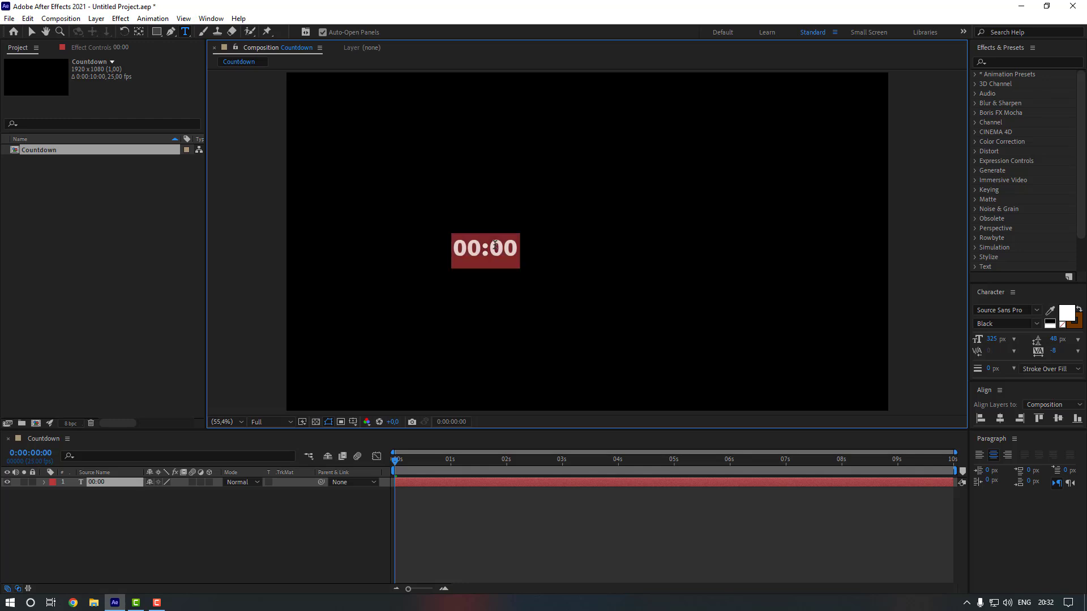
{"action": "left_click", "coordinate": [1037, 311]}
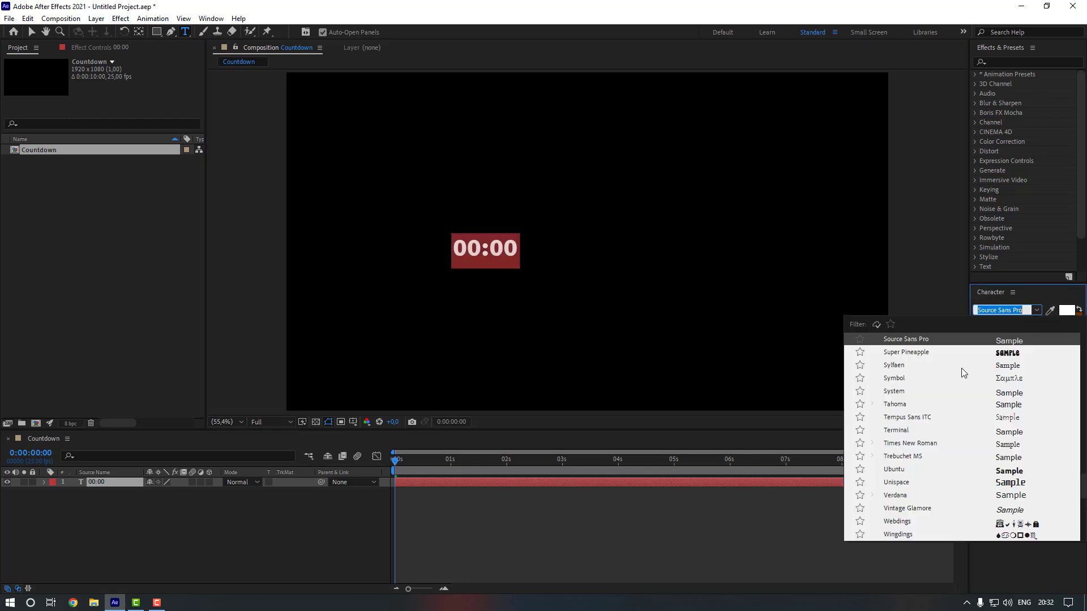
{"action": "type", "text": "digi"}
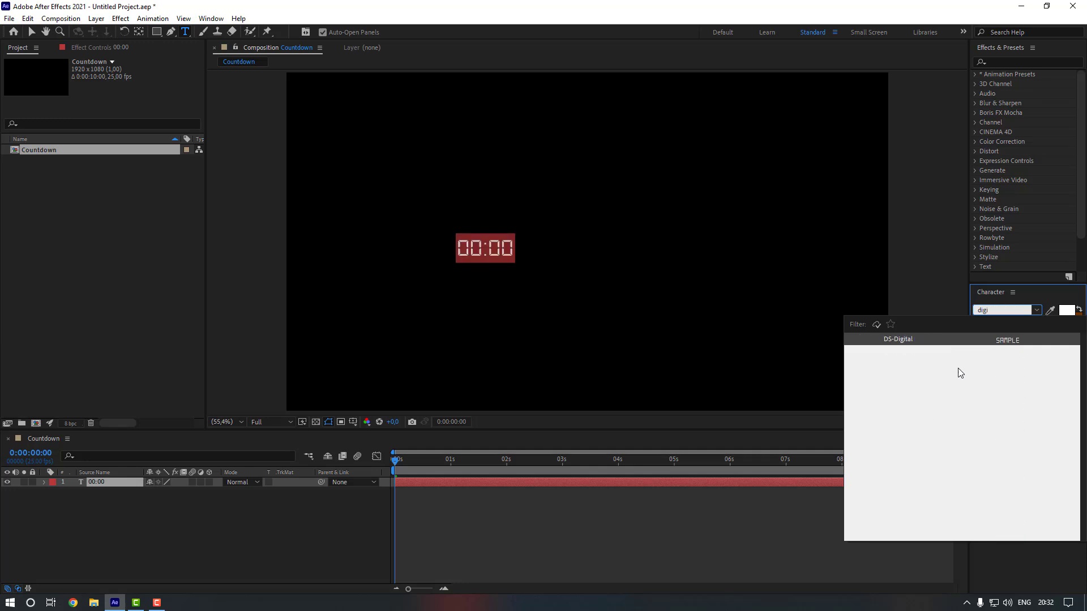
{"action": "left_click", "coordinate": [889, 342]}
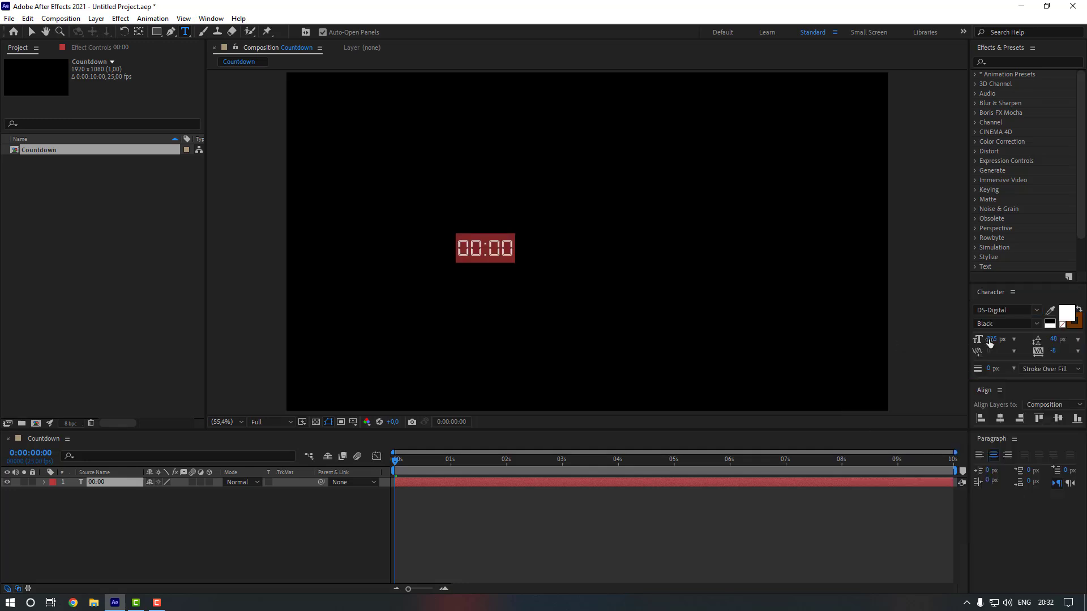
{"action": "left_click_drag", "start_coordinate": [990, 340], "coordinate": [1083, 332]}
Centre the 00:00 text layer's anchor point with Ctrl+Alt+Home.
{"action": "left_click", "coordinate": [32, 32]}
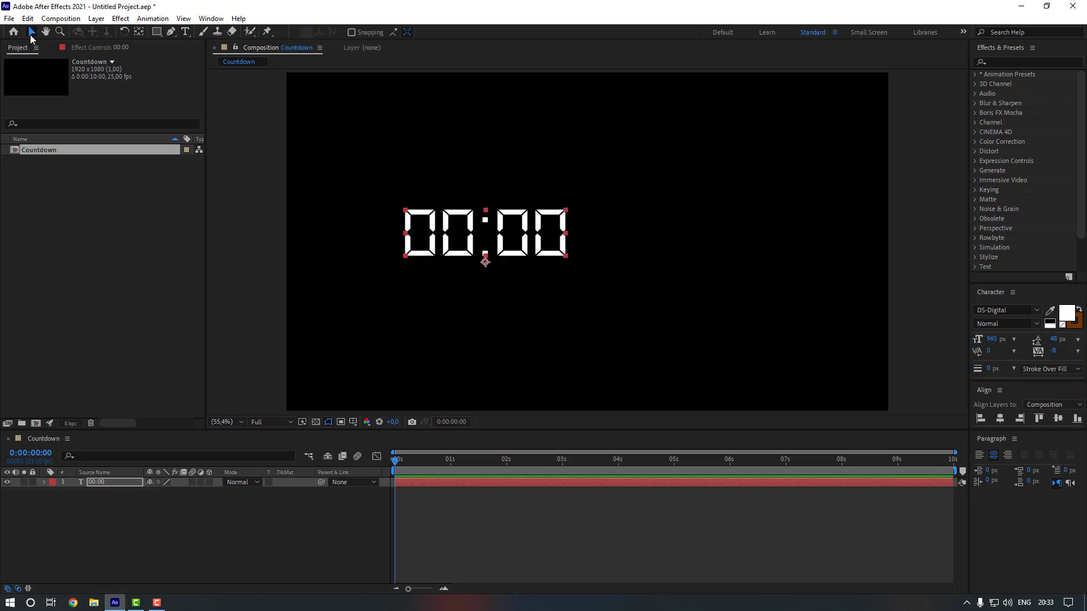
{"action": "left_click_drag", "start_coordinate": [524, 242], "coordinate": [605, 244]}
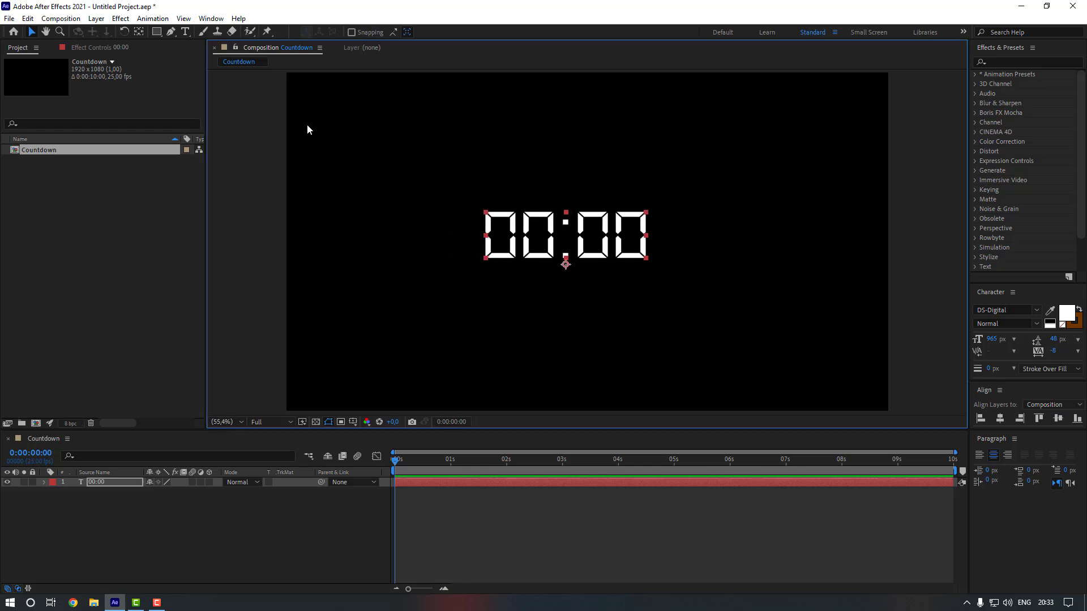
{"action": "left_click", "coordinate": [138, 33]}
{"action": "key", "text": "ctrl+alt+Home"}
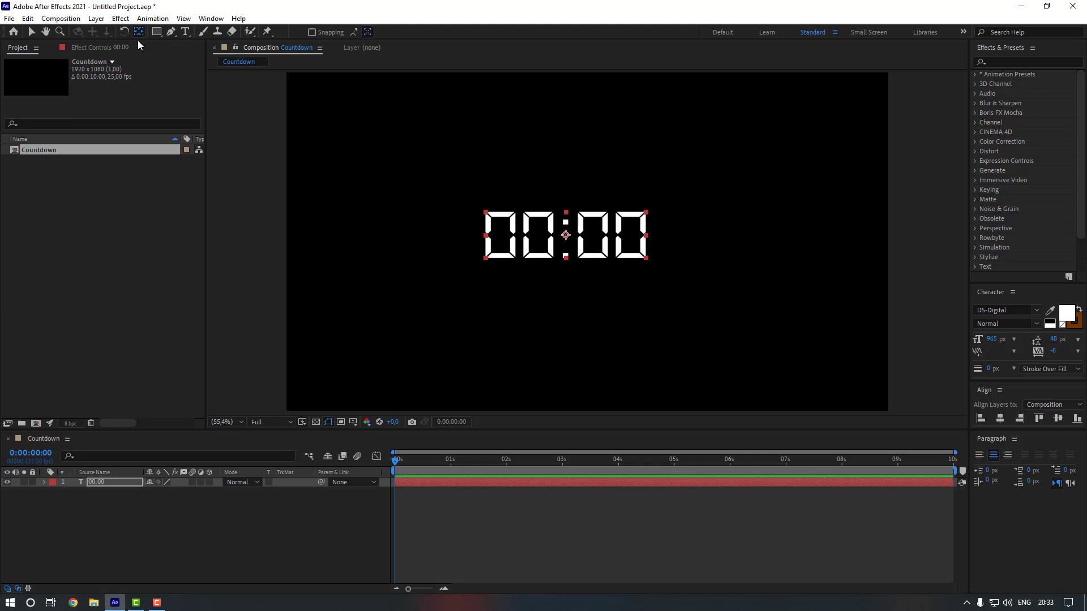
Align the text to the horizontal and vertical centre of the composition.
{"action": "left_click", "coordinate": [31, 33]}
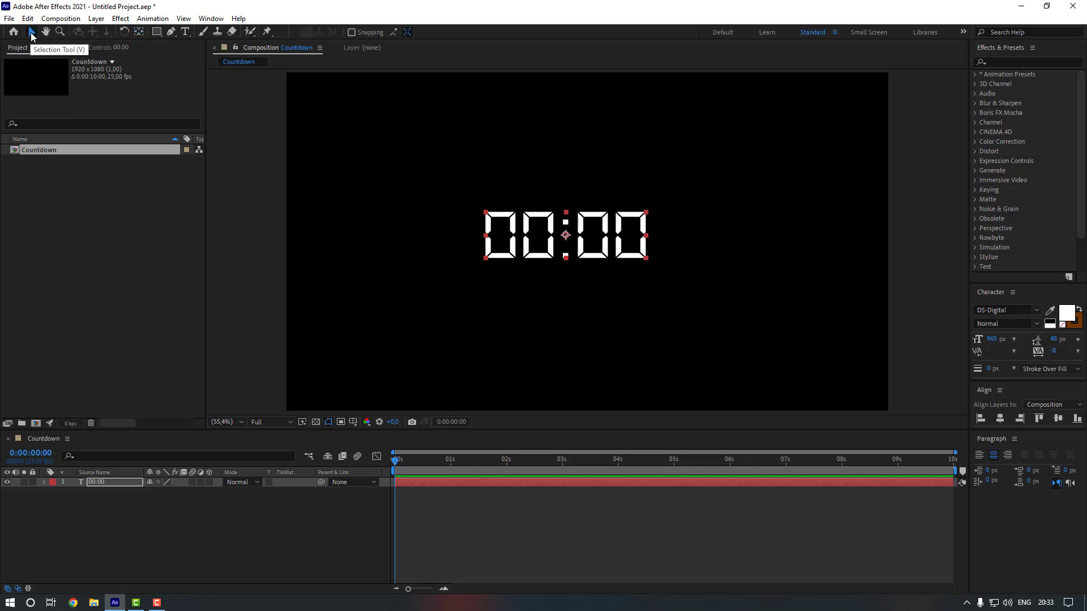
{"action": "left_click", "coordinate": [1000, 419]}
{"action": "left_click", "coordinate": [1058, 419]}
{"action": "left_click", "coordinate": [561, 539]}
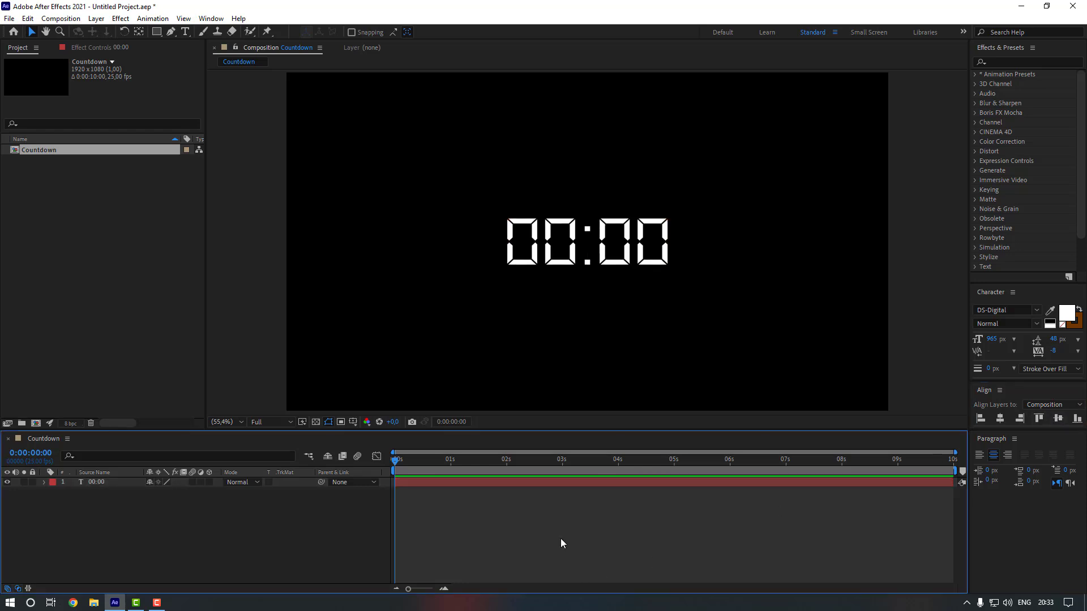
Search 'slider' and apply Slider Control to the 00:00 text layer.
{"action": "left_click", "coordinate": [1018, 61]}
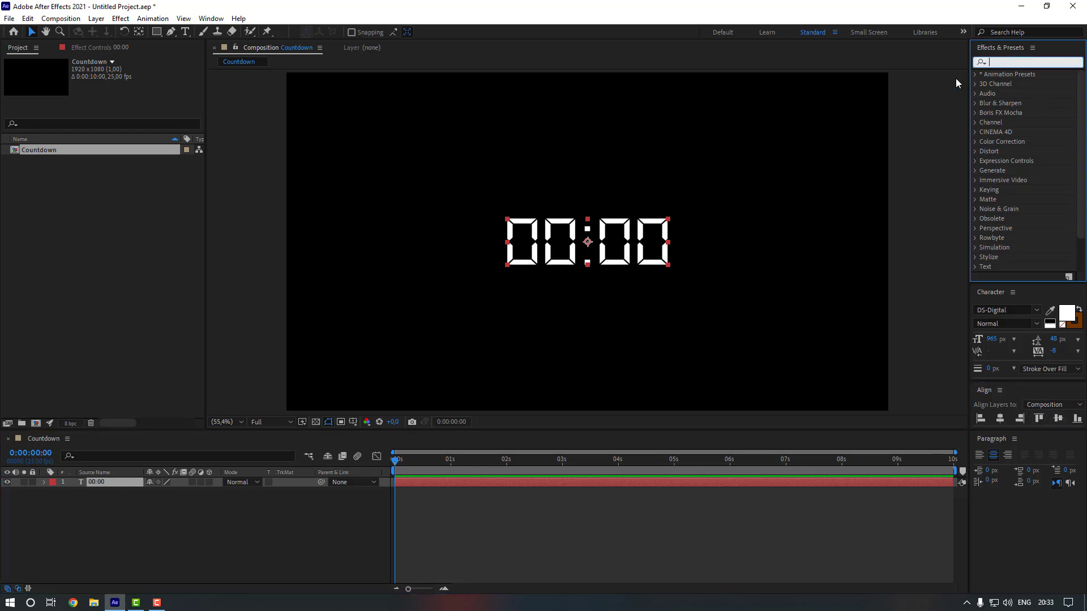
{"action": "type", "text": "slider"}
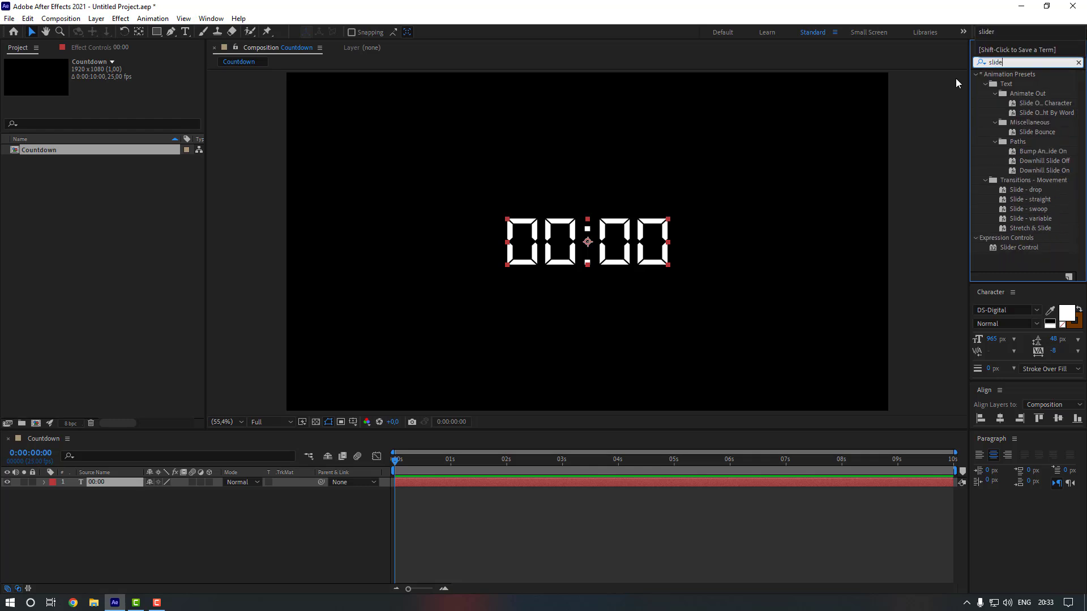
{"action": "double_click", "coordinate": [1029, 85]}
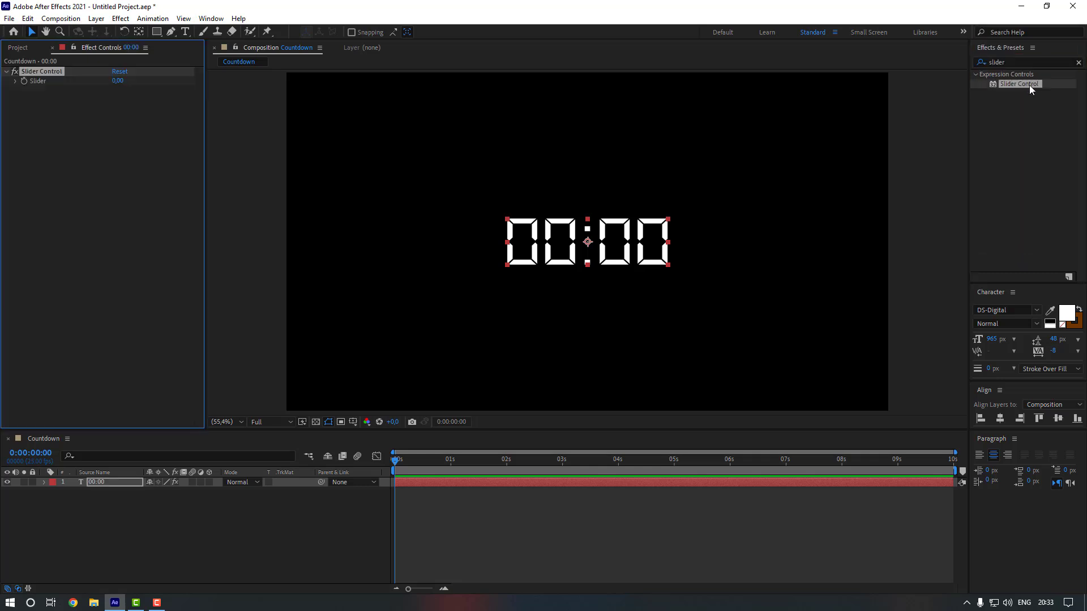
{"action": "left_click", "coordinate": [43, 482]}
Pick-whip Source Text to the Slider and paste in the minutes:seconds timecode expression.
{"action": "left_click", "coordinate": [54, 493]}
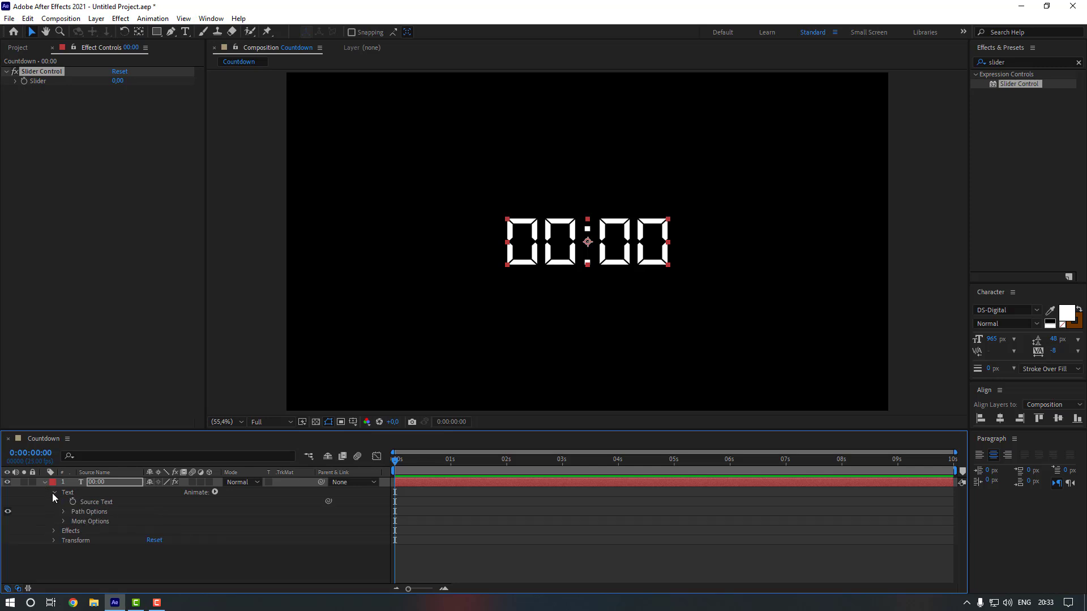
{"action": "left_click", "coordinate": [111, 502]}
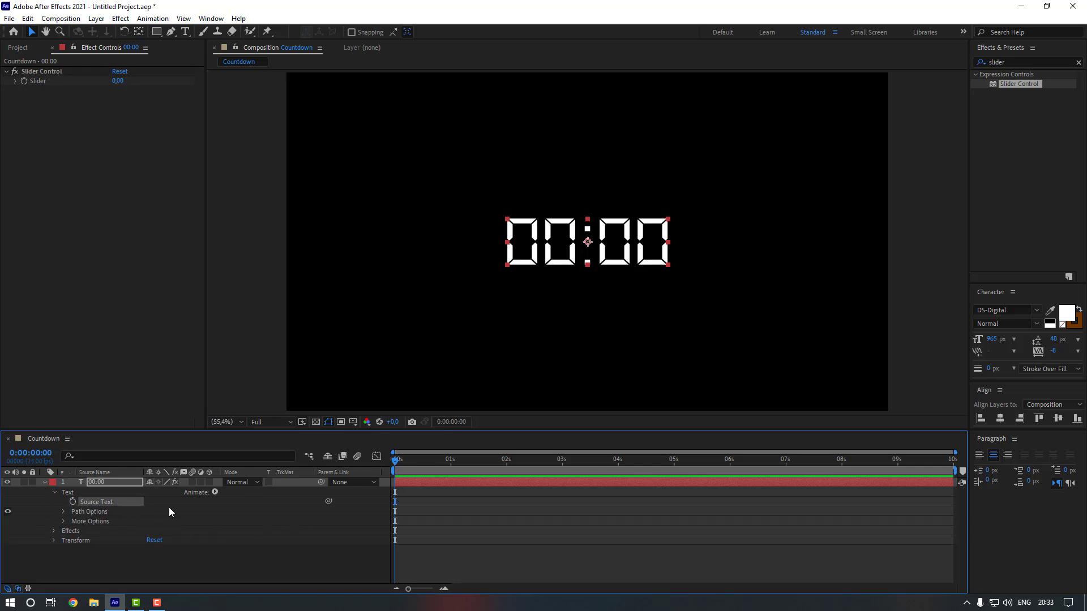
{"action": "left_click_drag", "start_coordinate": [328, 502], "coordinate": [42, 82]}
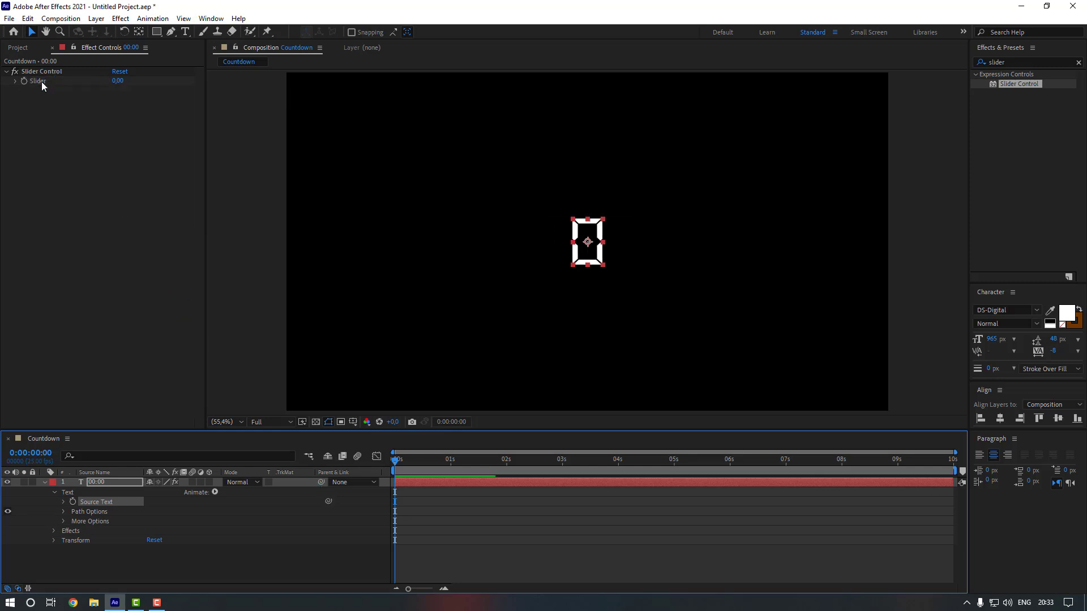
{"action": "left_click", "coordinate": [64, 503]}
{"action": "left_click", "coordinate": [466, 514]}
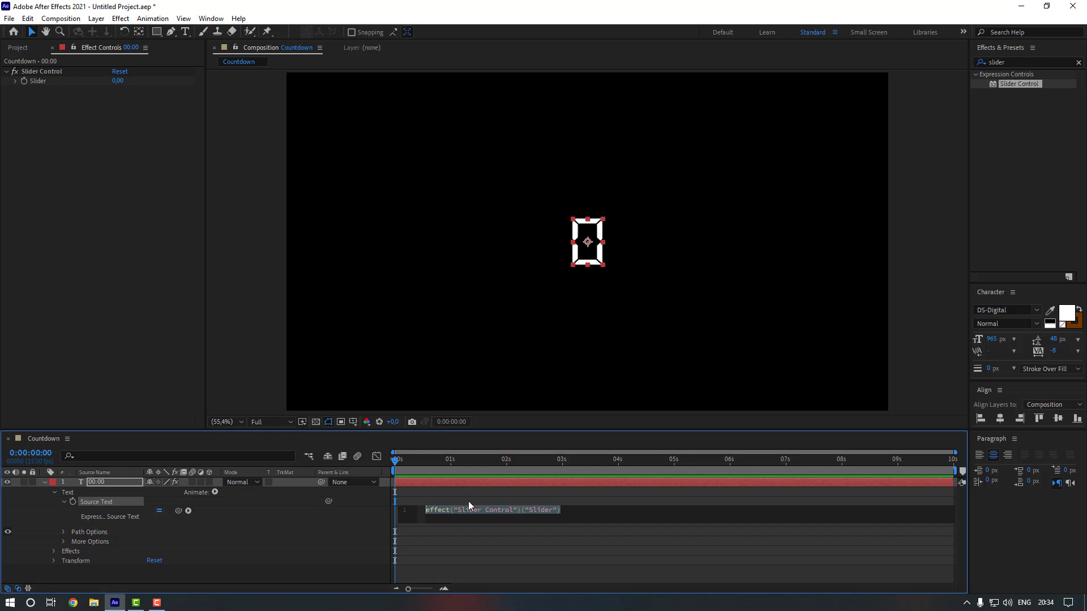
{"action": "key", "text": "ctrl+v"}
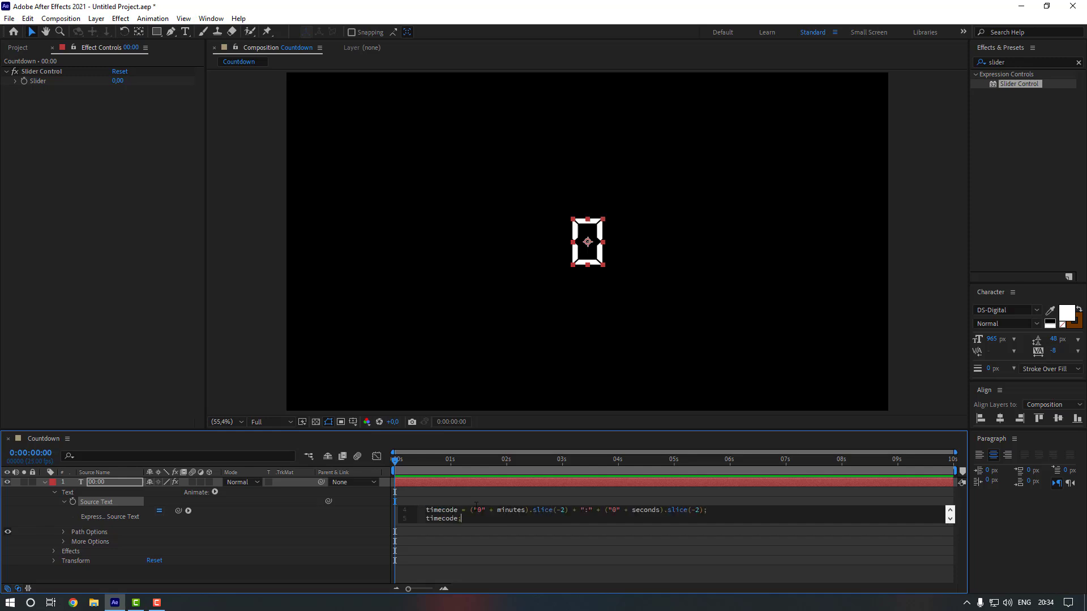
{"action": "left_click", "coordinate": [484, 502]}
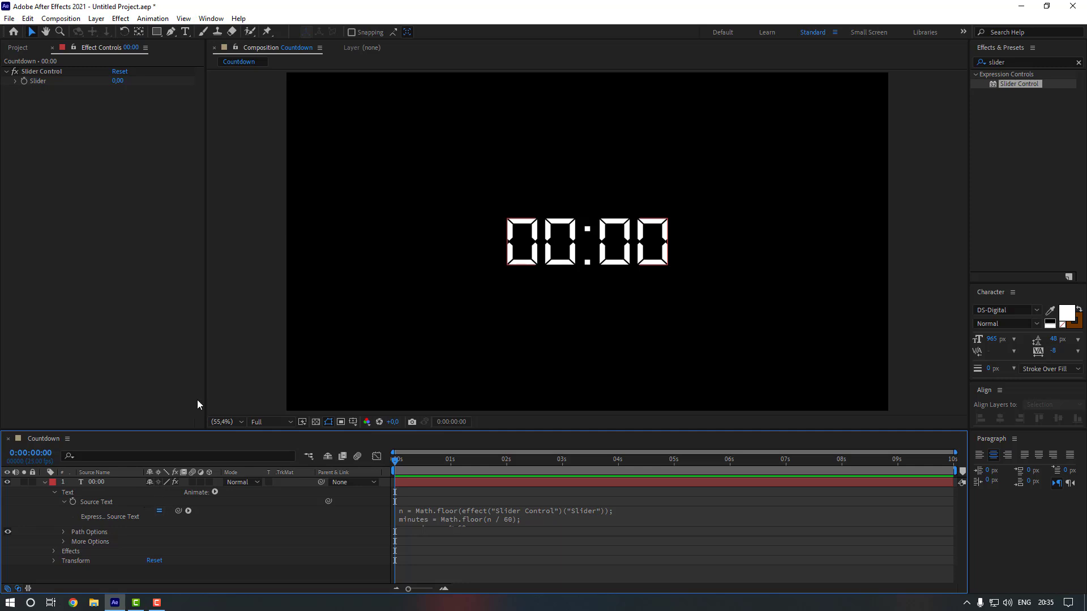
{"action": "left_click", "coordinate": [11, 18]}
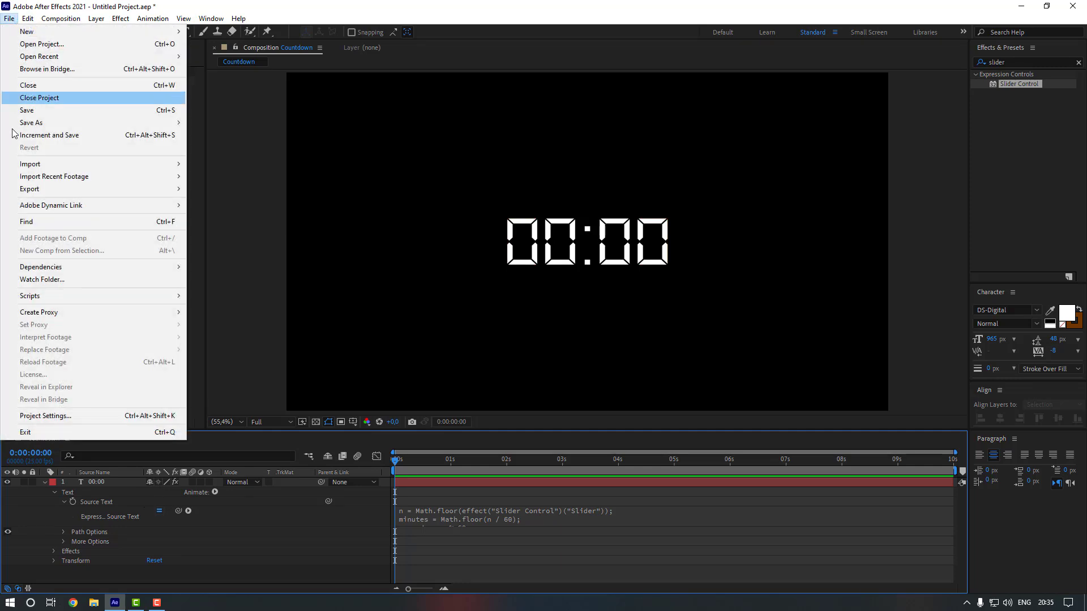
Set the project's Expressions Engine to Legacy ExtendScript in Project Settings.
{"action": "left_click", "coordinate": [105, 417]}
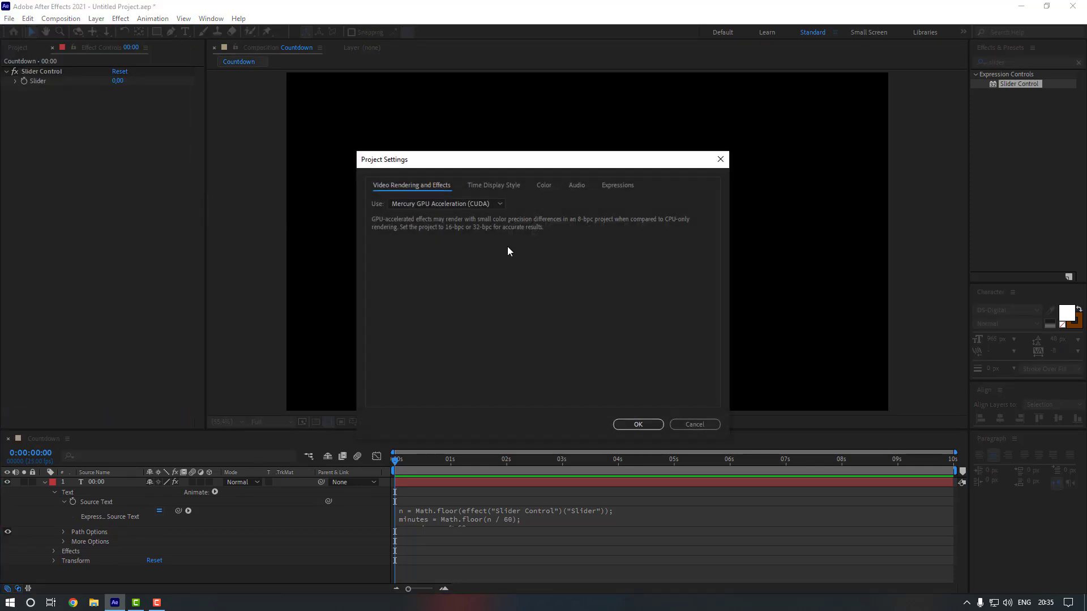
{"action": "left_click", "coordinate": [612, 185]}
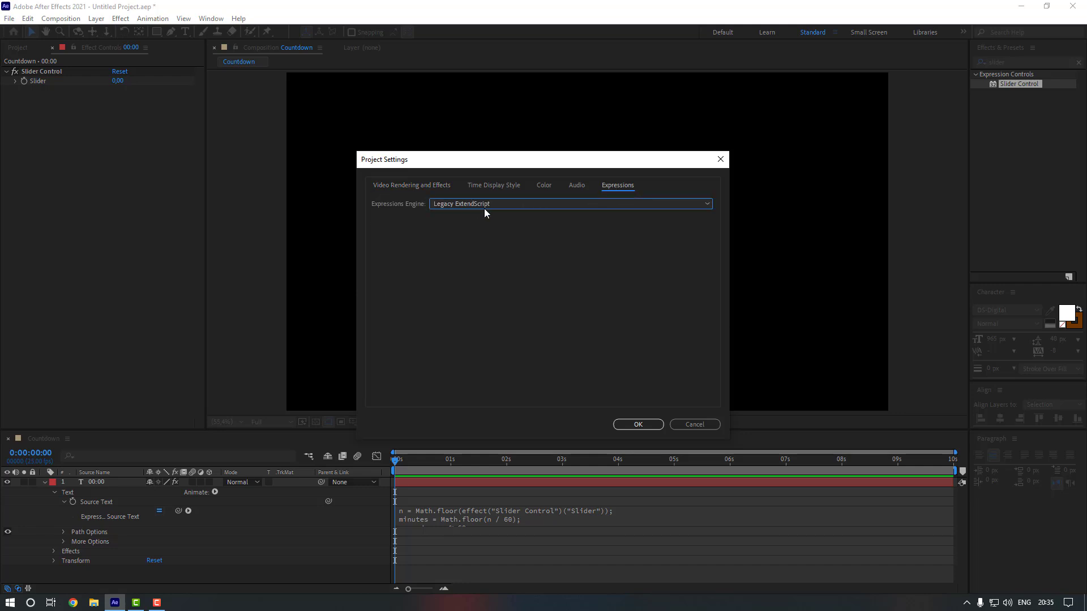
{"action": "left_click", "coordinate": [504, 205]}
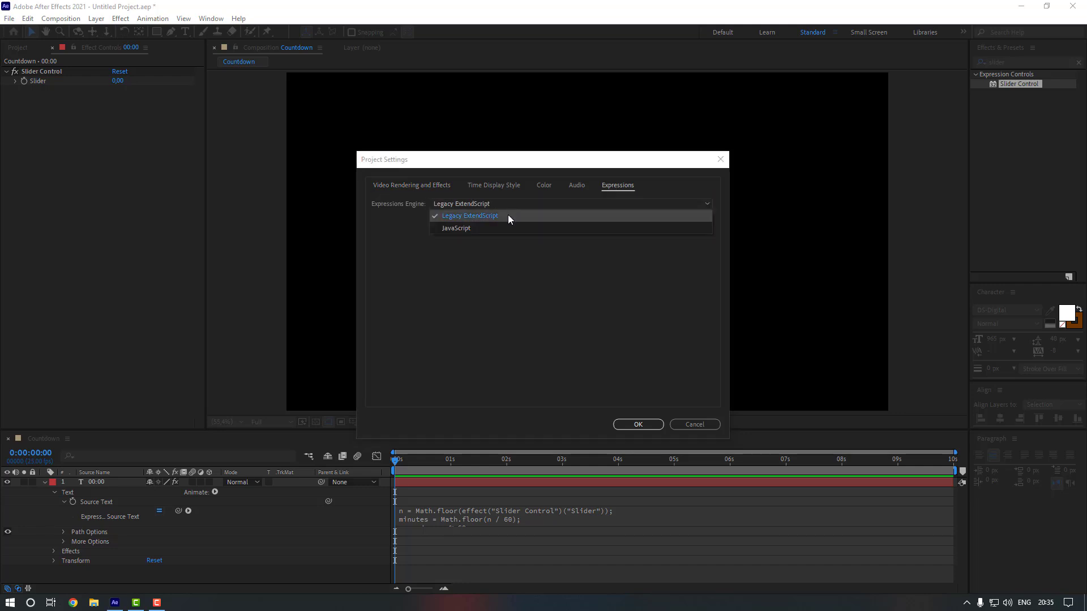
{"action": "left_click", "coordinate": [509, 220]}
{"action": "left_click", "coordinate": [638, 424]}
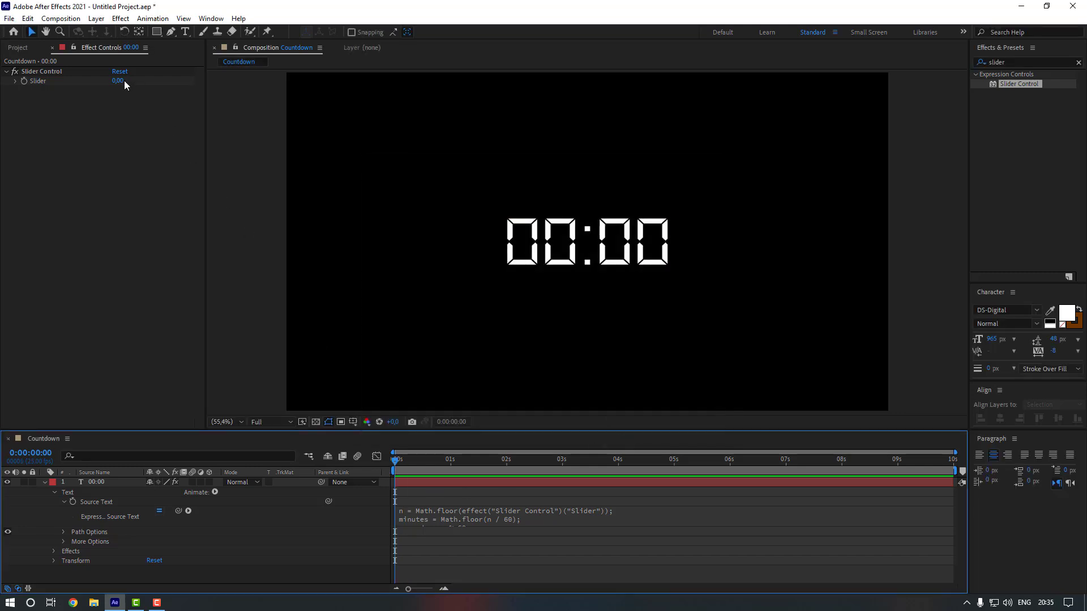
Keyframe the Slider at 0 at 5 seconds and 300 at 0 seconds.
{"action": "left_click_drag", "start_coordinate": [116, 82], "coordinate": [306, 126]}
{"action": "key", "text": "ctrl+z"}
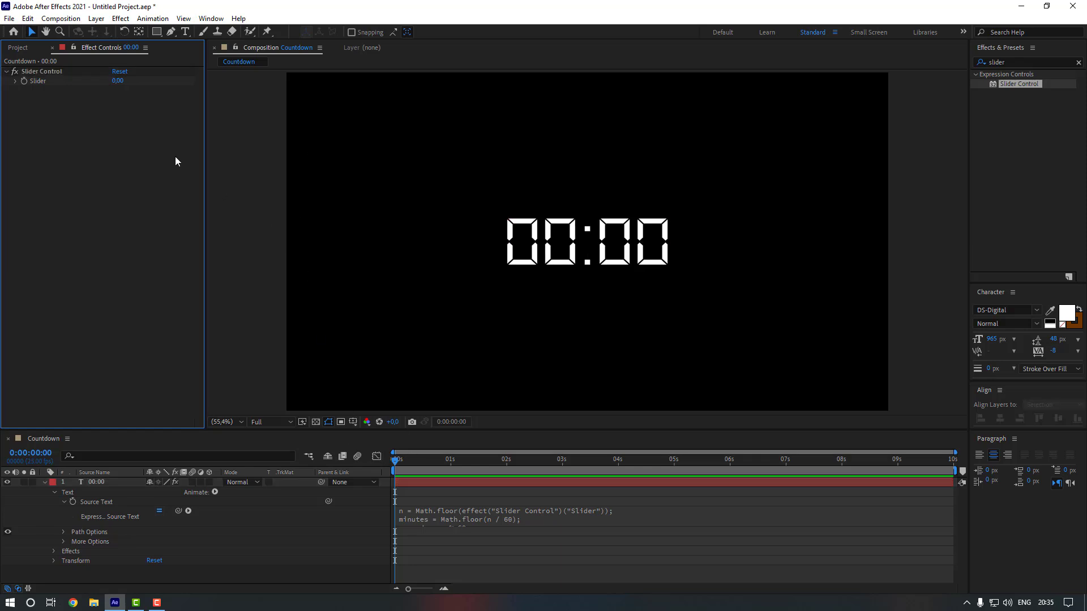
{"action": "left_click", "coordinate": [675, 462]}
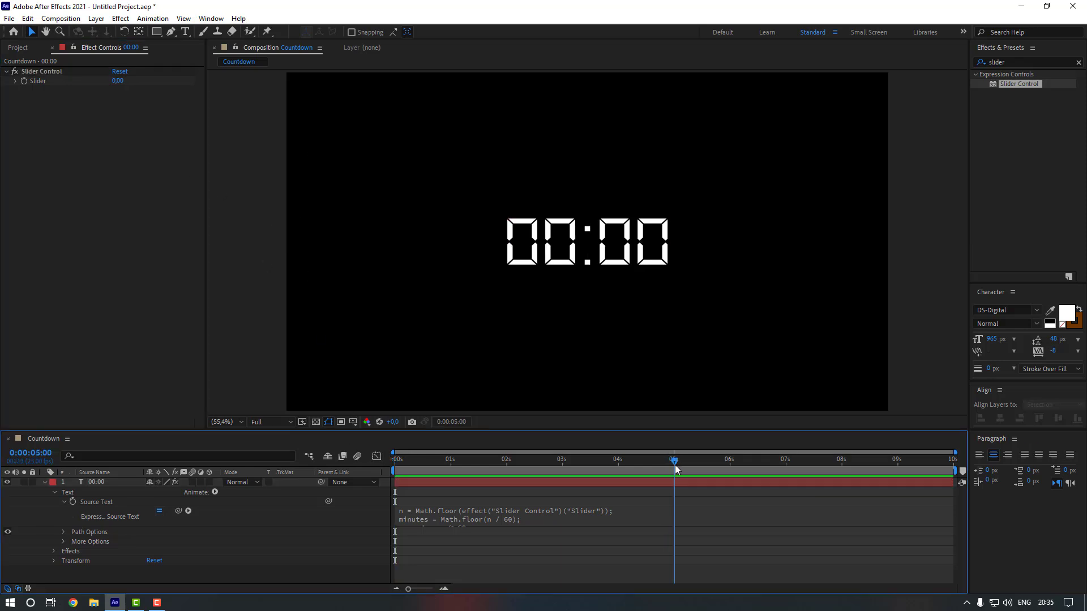
{"action": "left_click", "coordinate": [24, 82]}
{"action": "key", "text": "Home"}
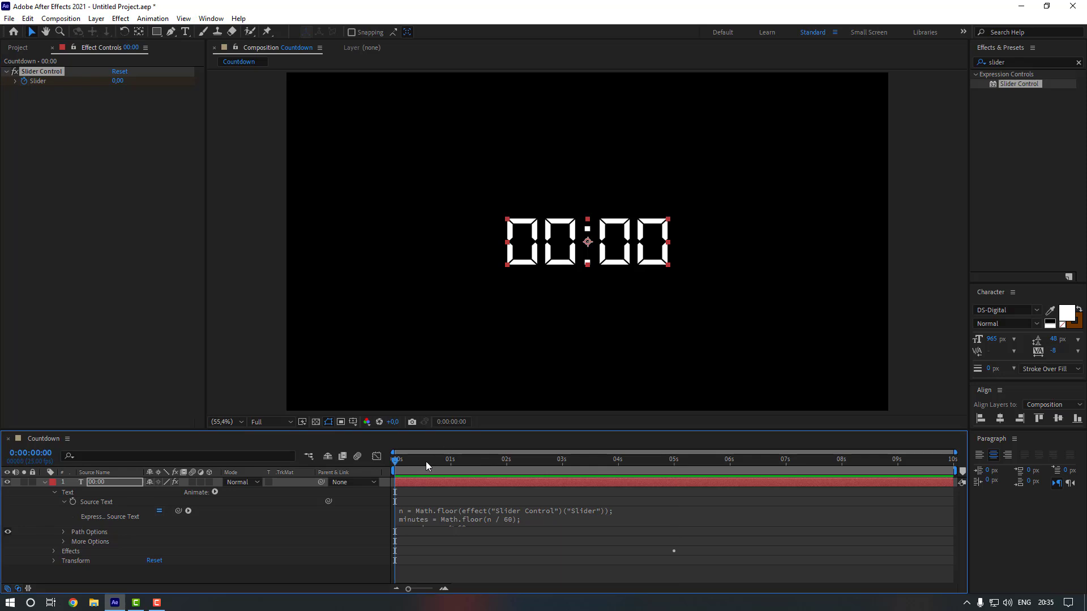
{"action": "left_click_drag", "start_coordinate": [117, 80], "coordinate": [289, 82]}
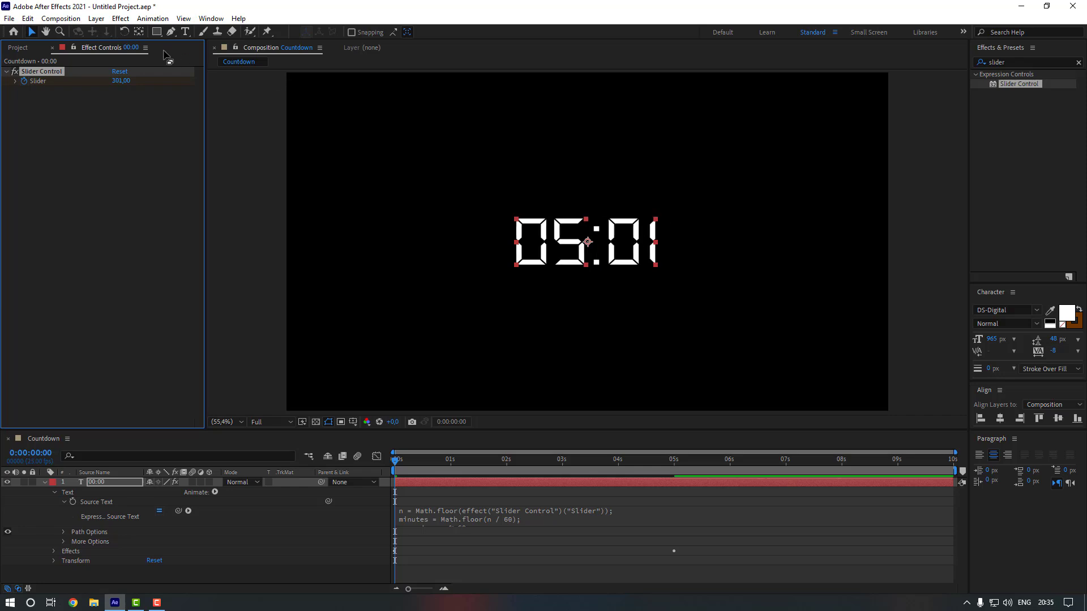
{"action": "left_click", "coordinate": [122, 81]}
{"action": "type", "text": "300"}
{"action": "key", "text": "Return"}
Preview the countdown, end the work area at 5 seconds, and collapse the text layer.
{"action": "left_click", "coordinate": [474, 488]}
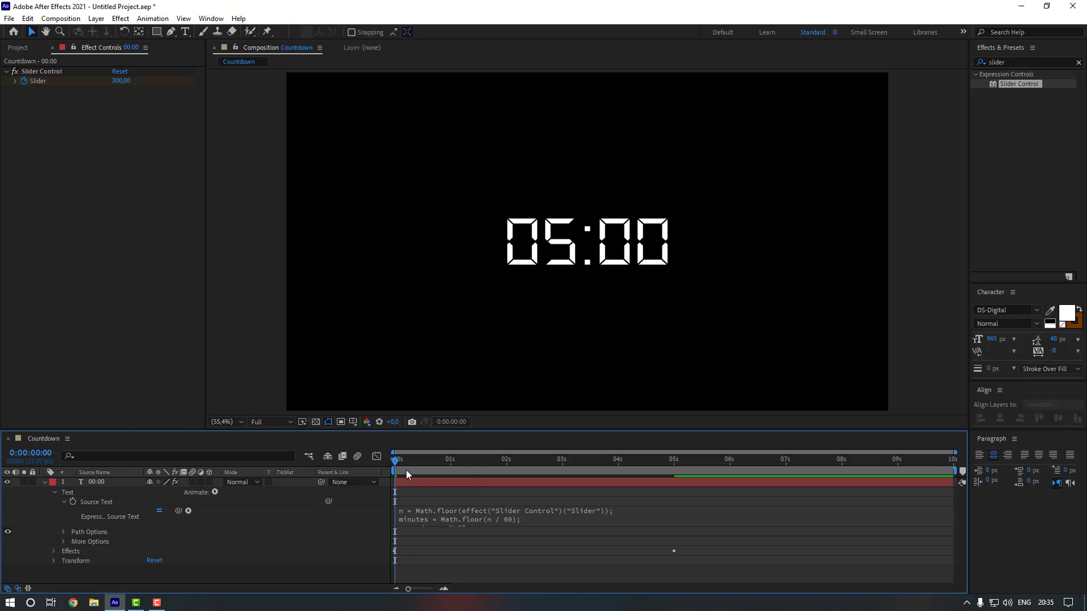
{"action": "key", "text": "space"}
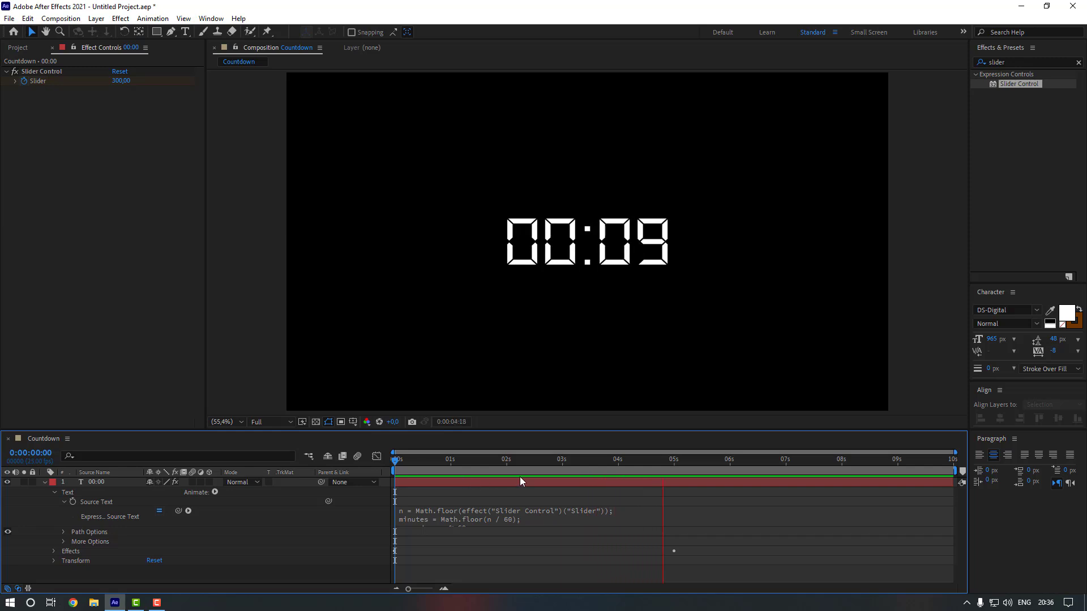
{"action": "key", "text": "space"}
{"action": "left_click_drag", "start_coordinate": [665, 461], "coordinate": [394, 463]}
{"action": "key", "text": "n"}
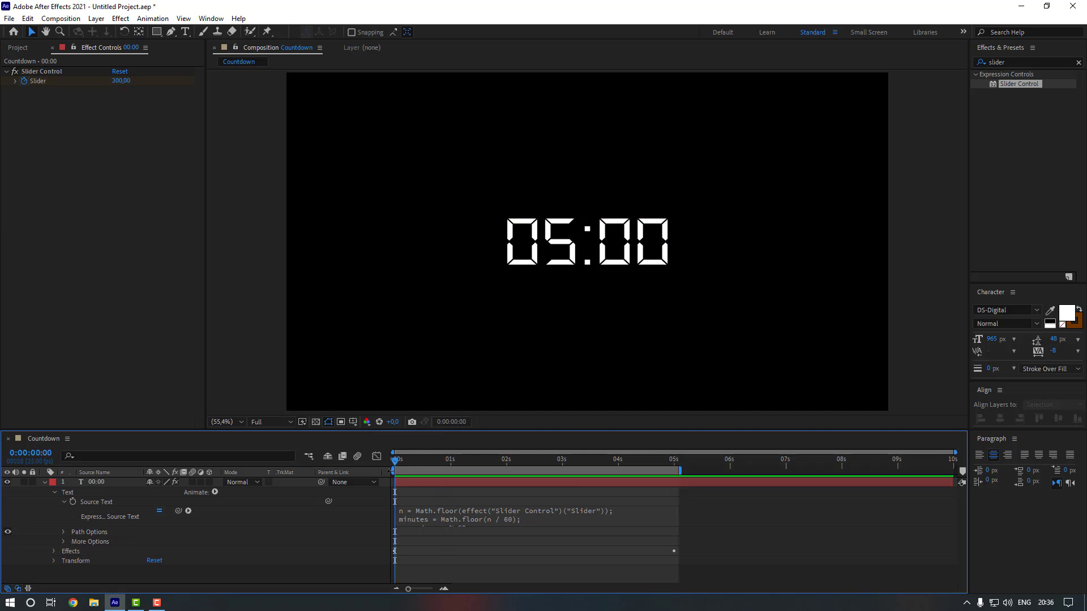
{"action": "left_click", "coordinate": [39, 485]}
{"action": "left_click", "coordinate": [44, 482]}
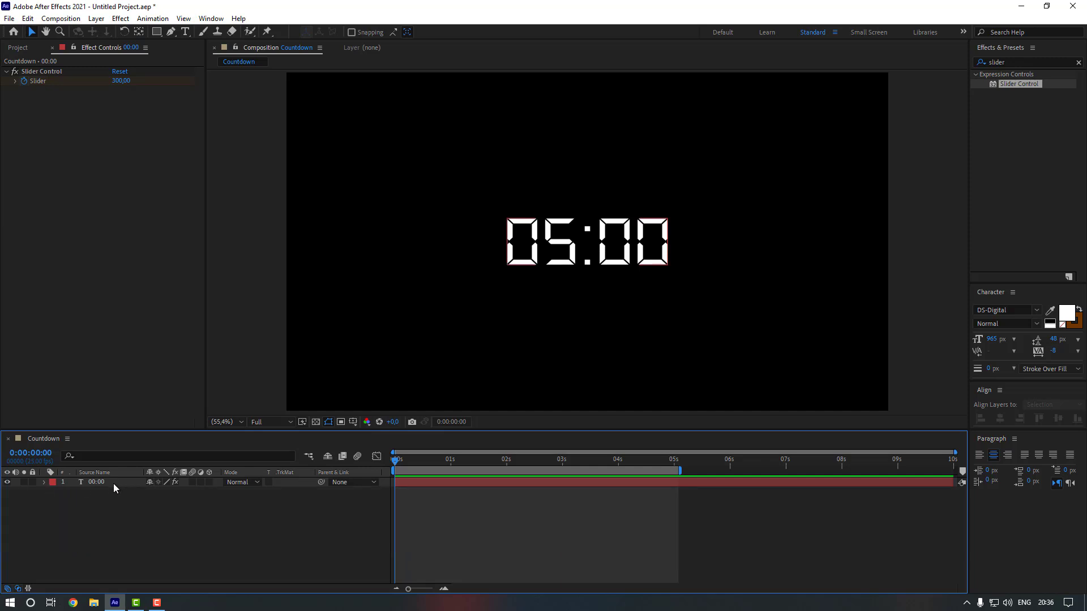
{"action": "left_click", "coordinate": [205, 484]}
{"action": "left_click", "coordinate": [1019, 62]}
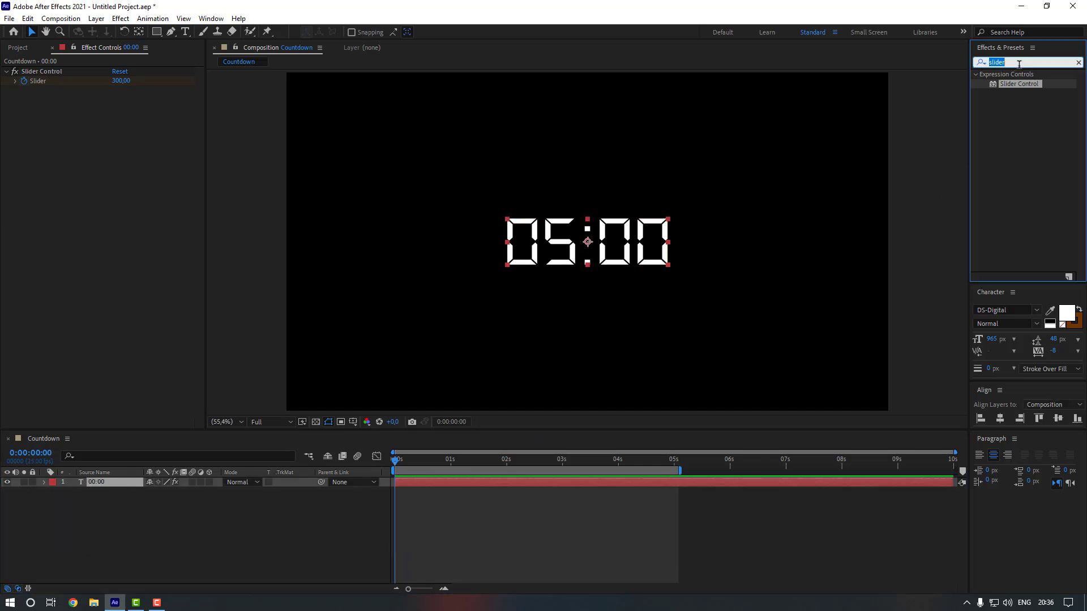
Apply a Fill effect colouring the countdown text blue, 56A5F5.
{"action": "type", "text": "fill"}
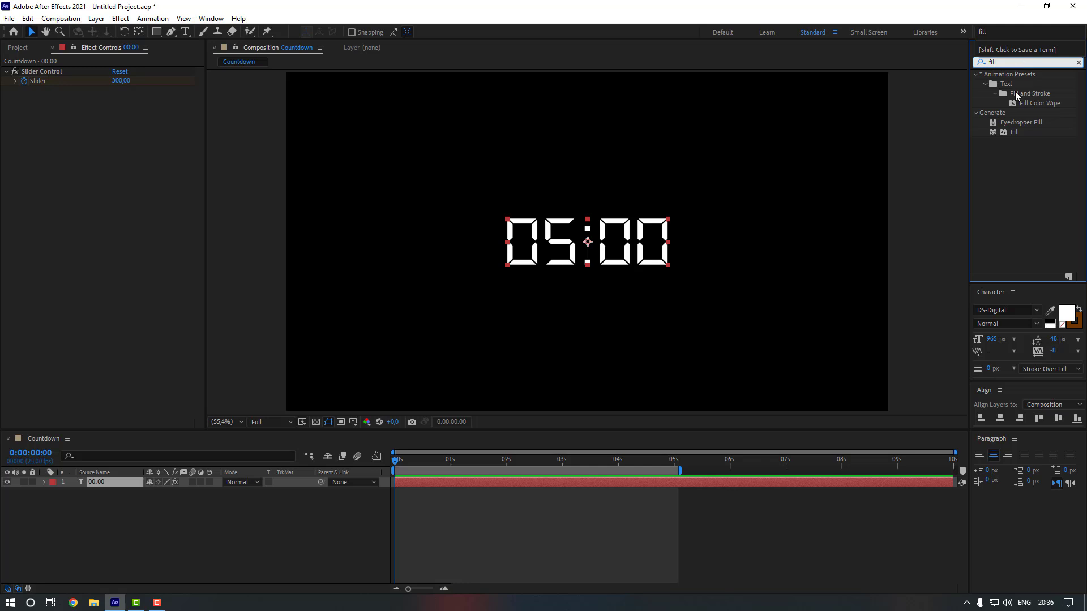
{"action": "double_click", "coordinate": [1014, 134]}
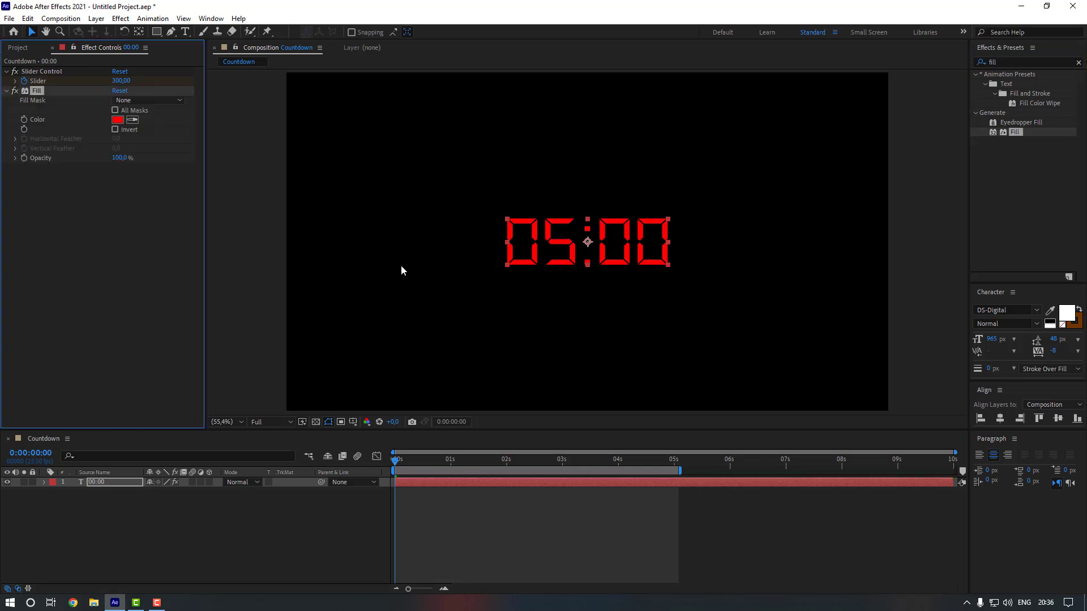
{"action": "left_click", "coordinate": [117, 120]}
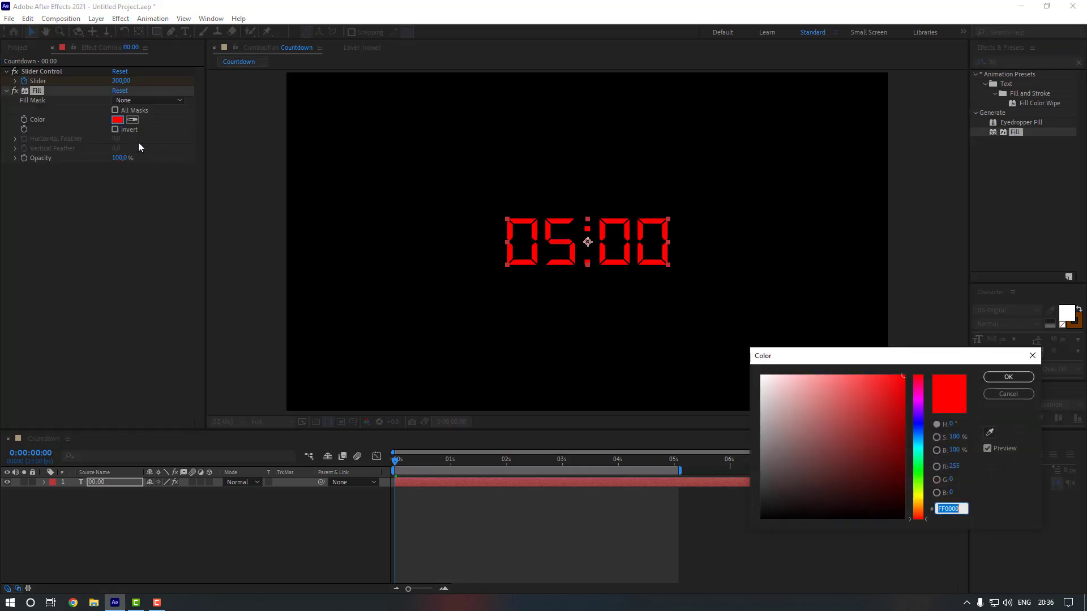
{"action": "left_click_drag", "start_coordinate": [921, 453], "coordinate": [919, 441]}
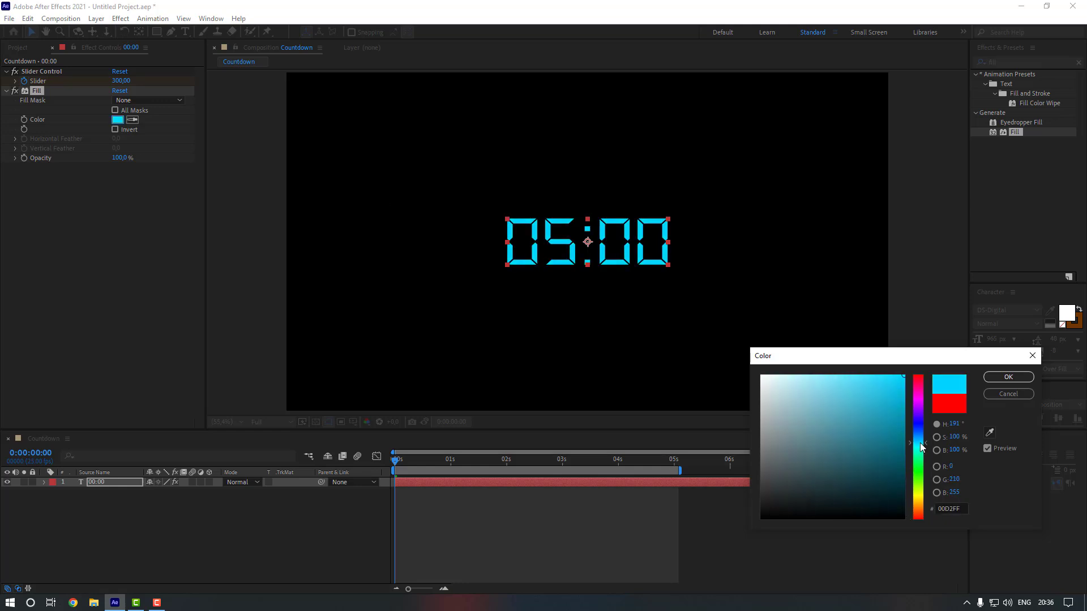
{"action": "left_click", "coordinate": [868, 398]}
{"action": "left_click_drag", "start_coordinate": [867, 398], "coordinate": [854, 380]}
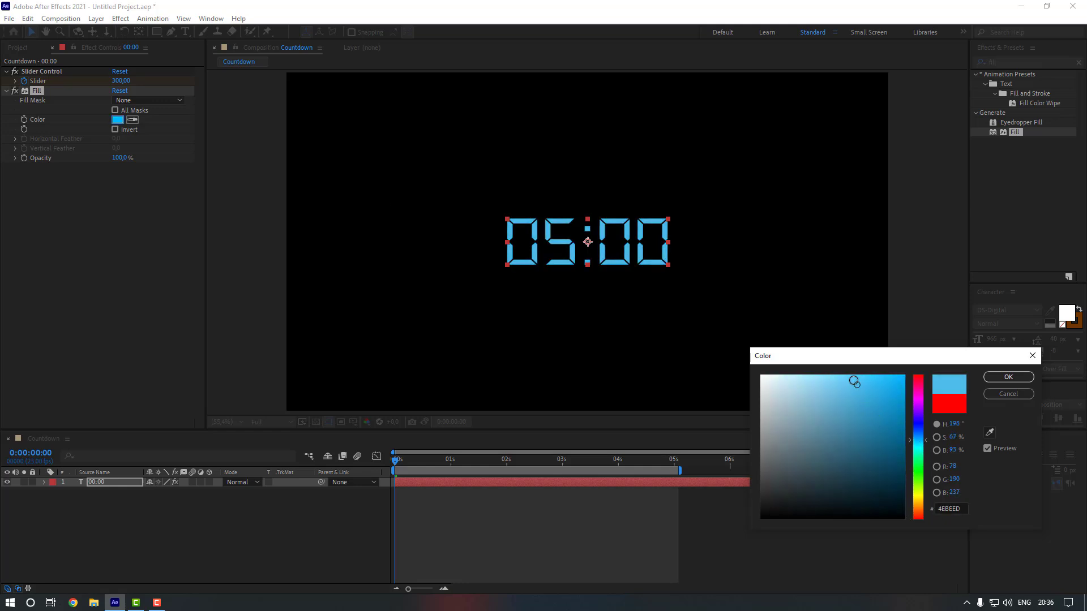
{"action": "left_click_drag", "start_coordinate": [919, 440], "coordinate": [917, 435]}
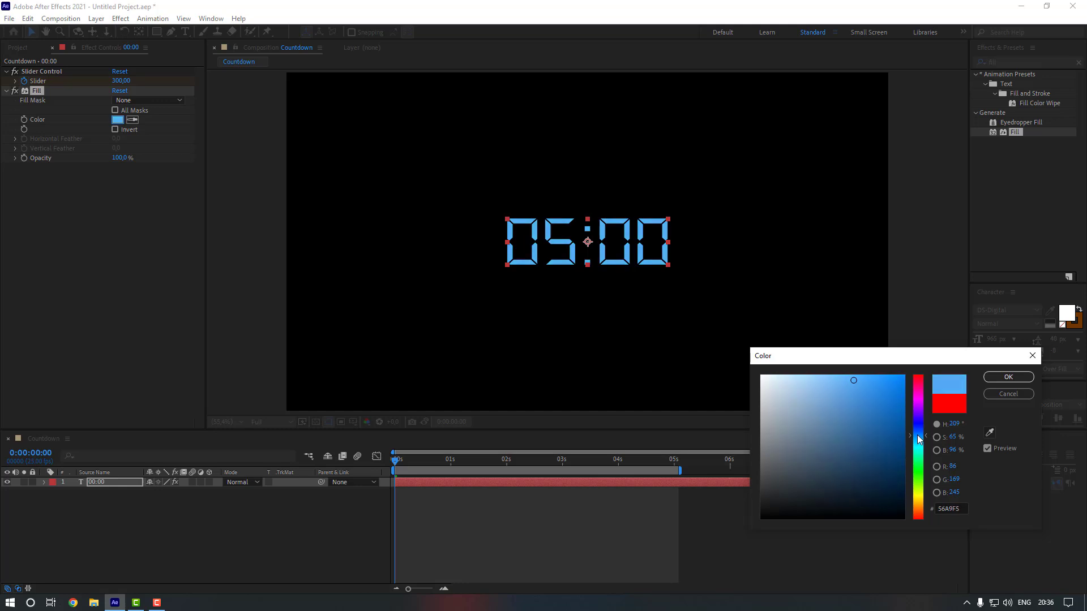
{"action": "left_click", "coordinate": [1008, 377]}
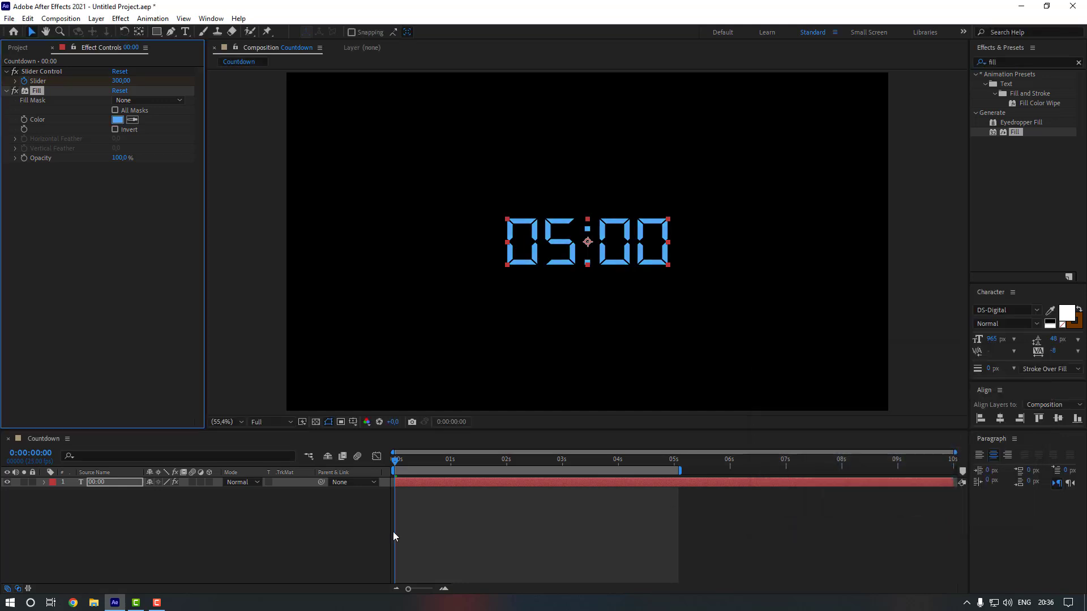
Add a Glow effect above Slider Control in the stack, with Glow Radius 60.
{"action": "left_click", "coordinate": [1018, 63]}
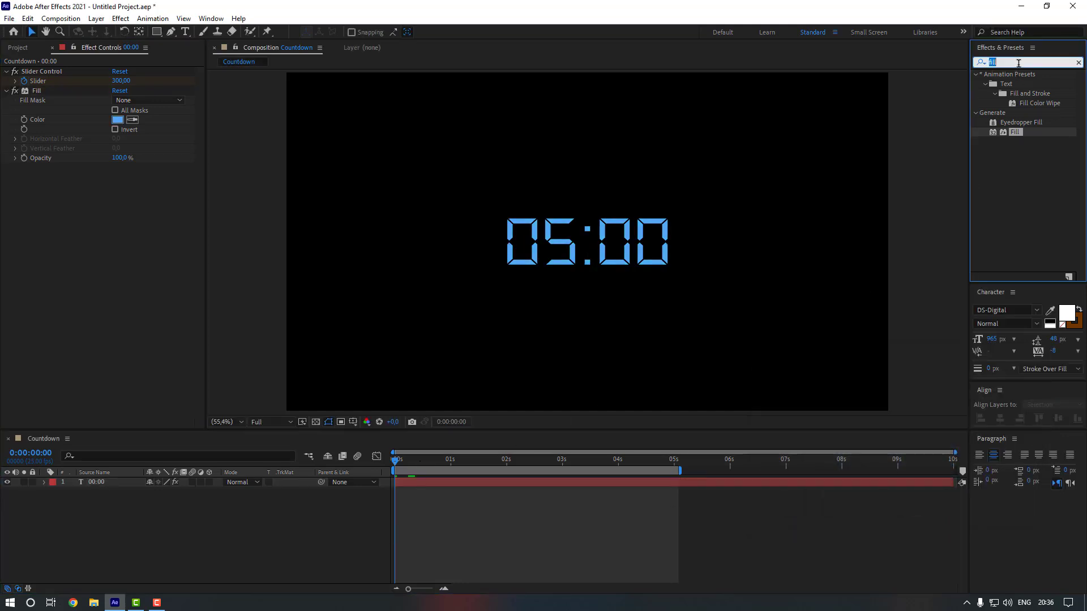
{"action": "type", "text": "glow"}
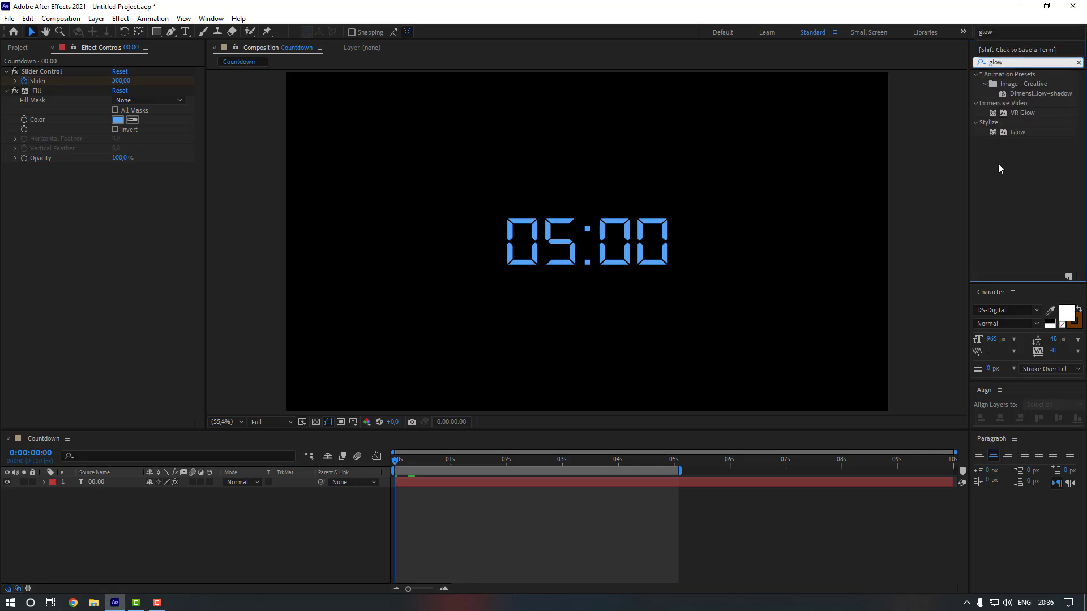
{"action": "left_click_drag", "start_coordinate": [1019, 136], "coordinate": [475, 488]}
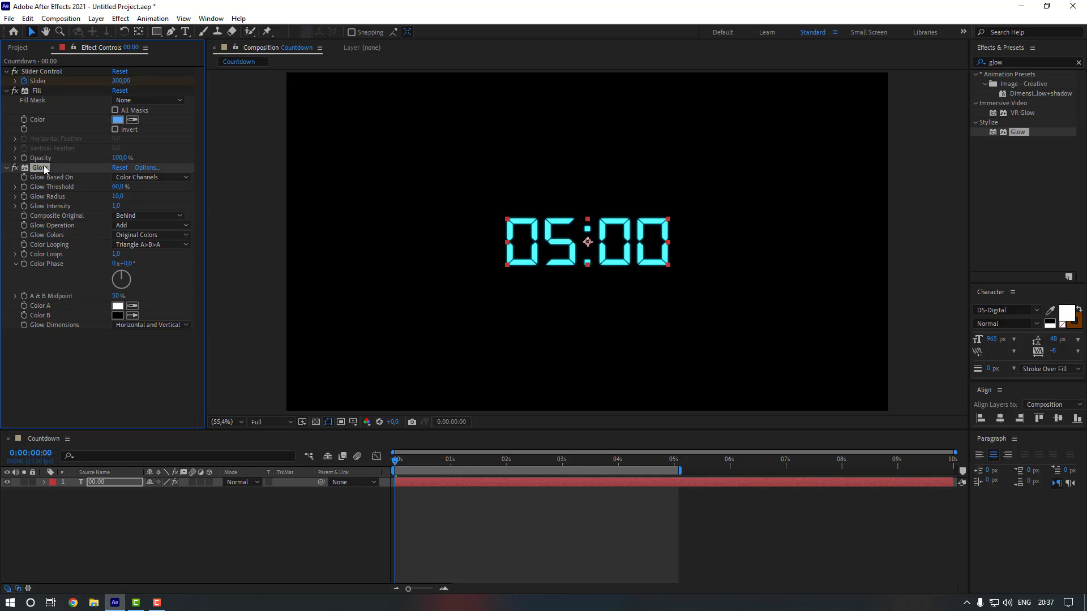
{"action": "left_click_drag", "start_coordinate": [44, 169], "coordinate": [134, 99]}
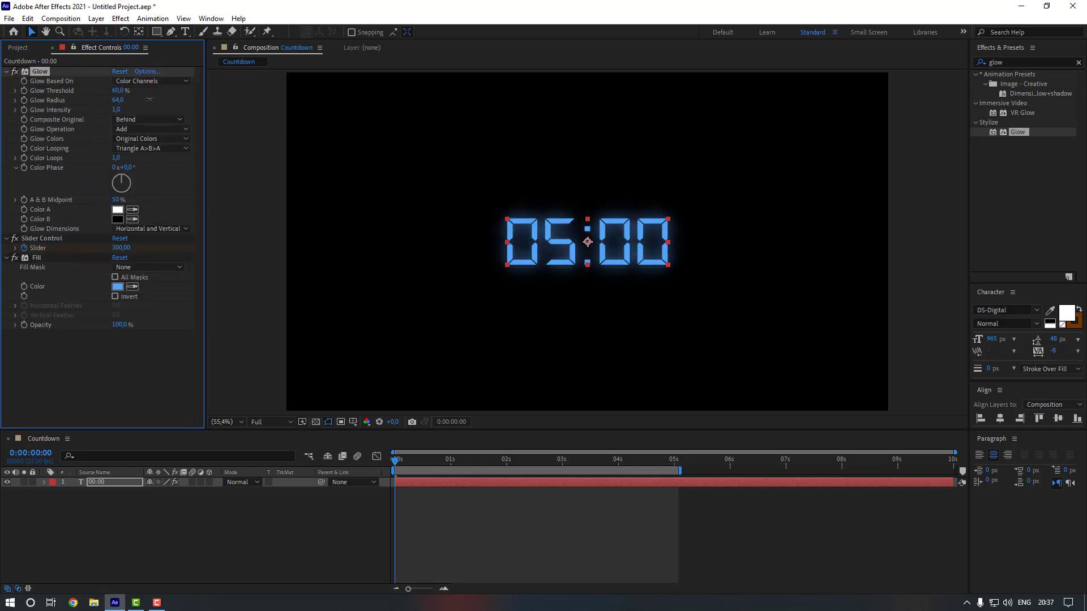
{"action": "left_click", "coordinate": [118, 101]}
{"action": "type", "text": "60"}
{"action": "key", "text": "Return"}
{"action": "left_click", "coordinate": [110, 486]}
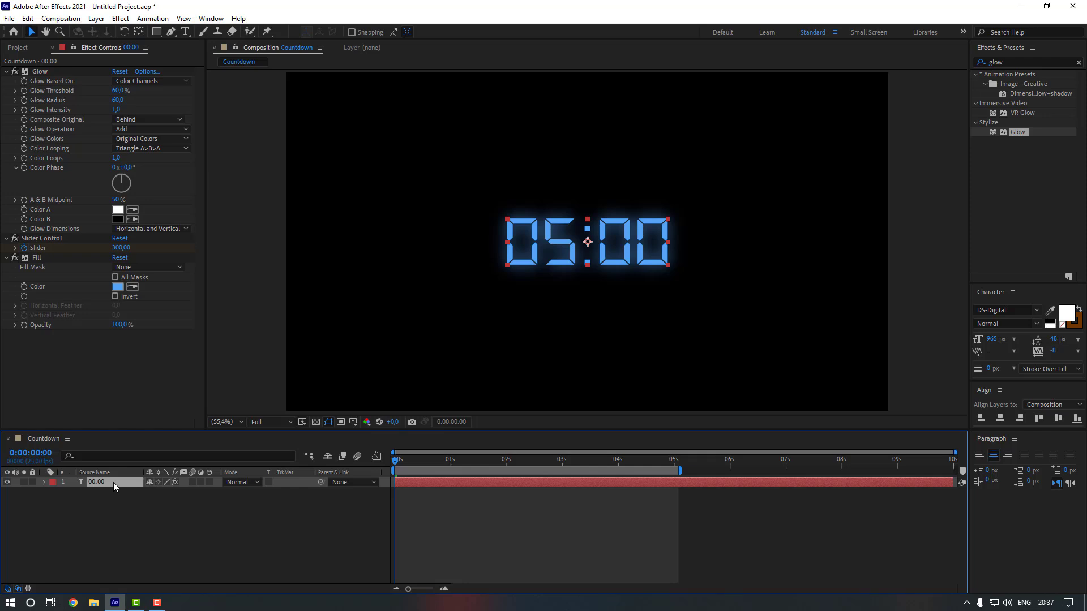
Duplicate the countdown text layer, delete the copy's Slider Control, and temporarily hide layer 1.
{"action": "key", "text": "ctrl+d"}
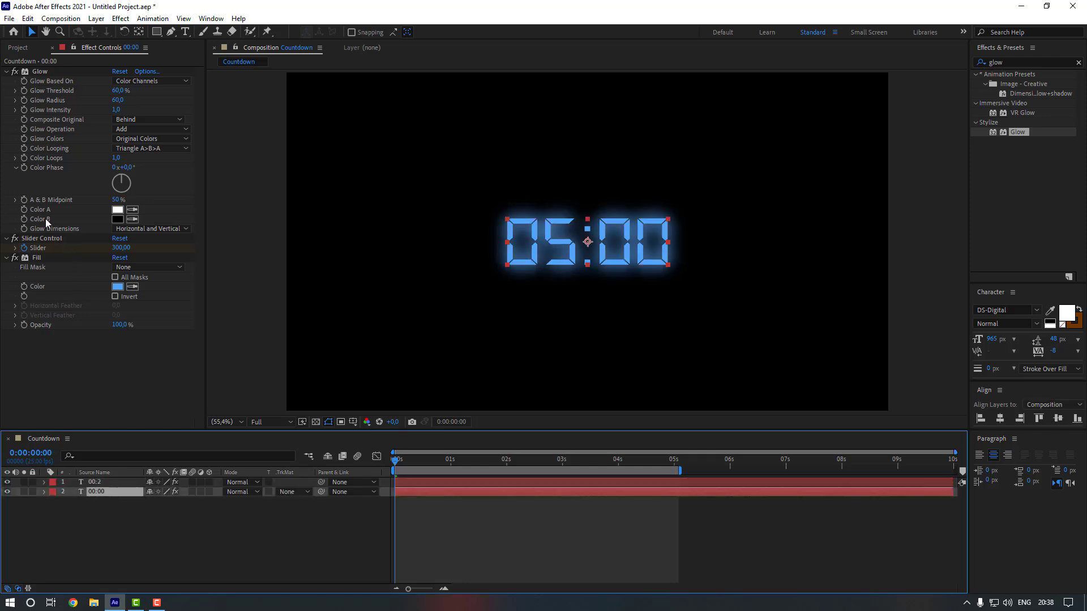
{"action": "left_click", "coordinate": [34, 241]}
{"action": "key", "text": "Delete"}
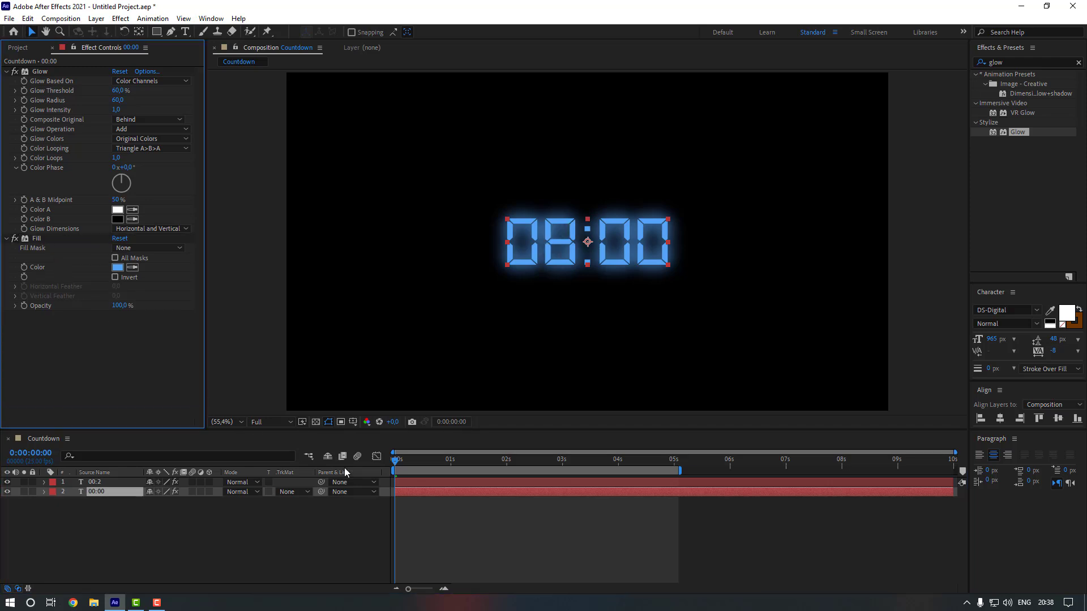
{"action": "left_click", "coordinate": [9, 482]}
{"action": "left_click", "coordinate": [8, 482]}
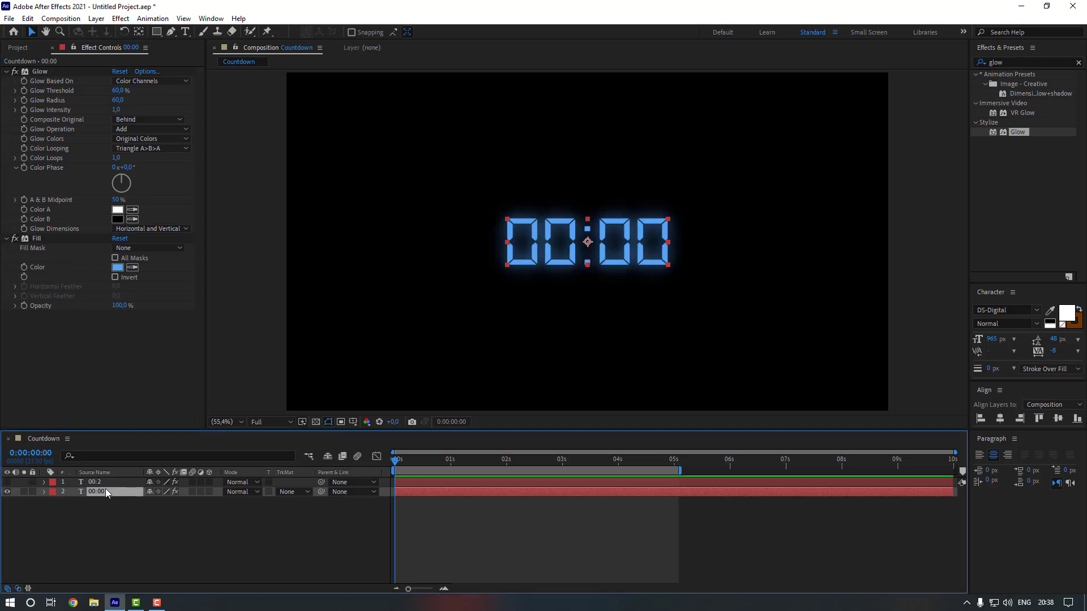
Retype the duplicated layer's text as 88:88.
{"action": "key", "text": "ctrl+t"}
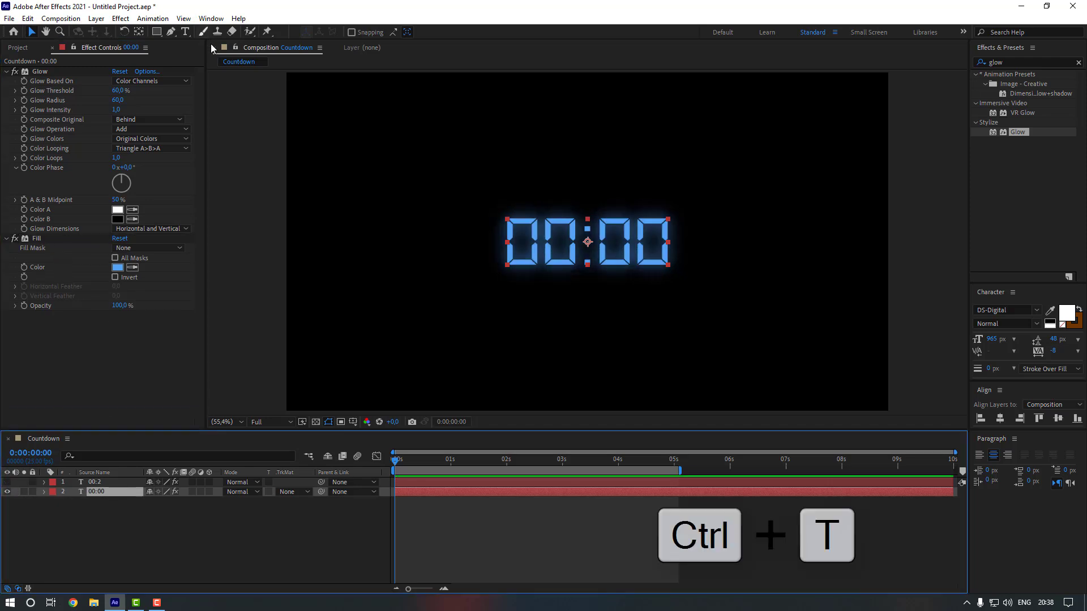
{"action": "left_click", "coordinate": [186, 32]}
{"action": "left_click_drag", "start_coordinate": [511, 247], "coordinate": [716, 290]}
{"action": "type", "text": "888"}
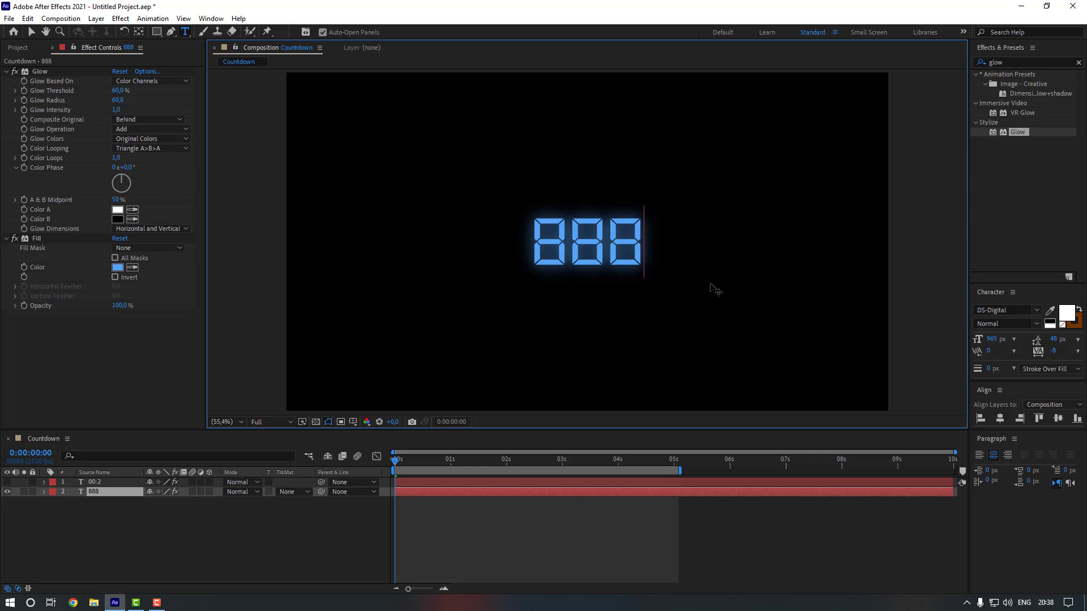
{"action": "key", "text": "BackSpace"}
{"action": "type", "text": ":88"}
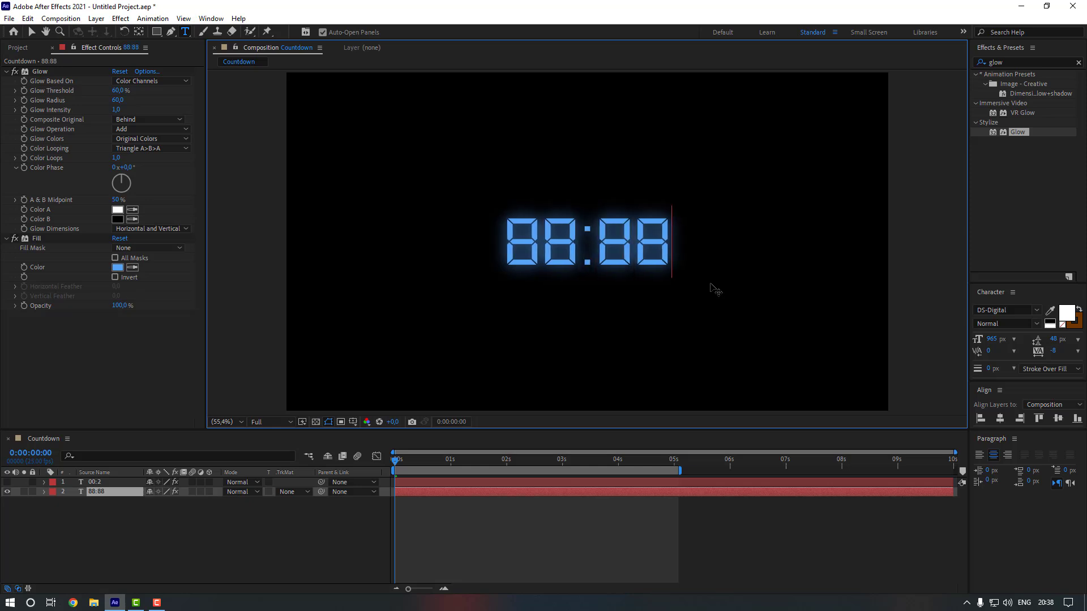
{"action": "left_click", "coordinate": [187, 545]}
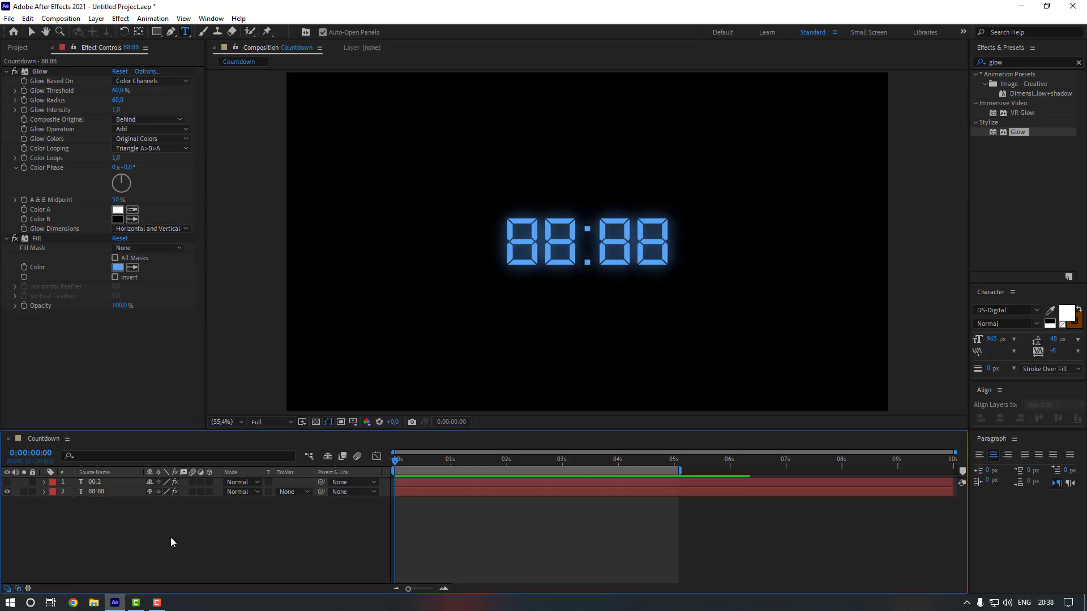
Unhide the countdown layer, set the 88:88 layer's Opacity to 20%, and preview.
{"action": "left_click", "coordinate": [95, 491]}
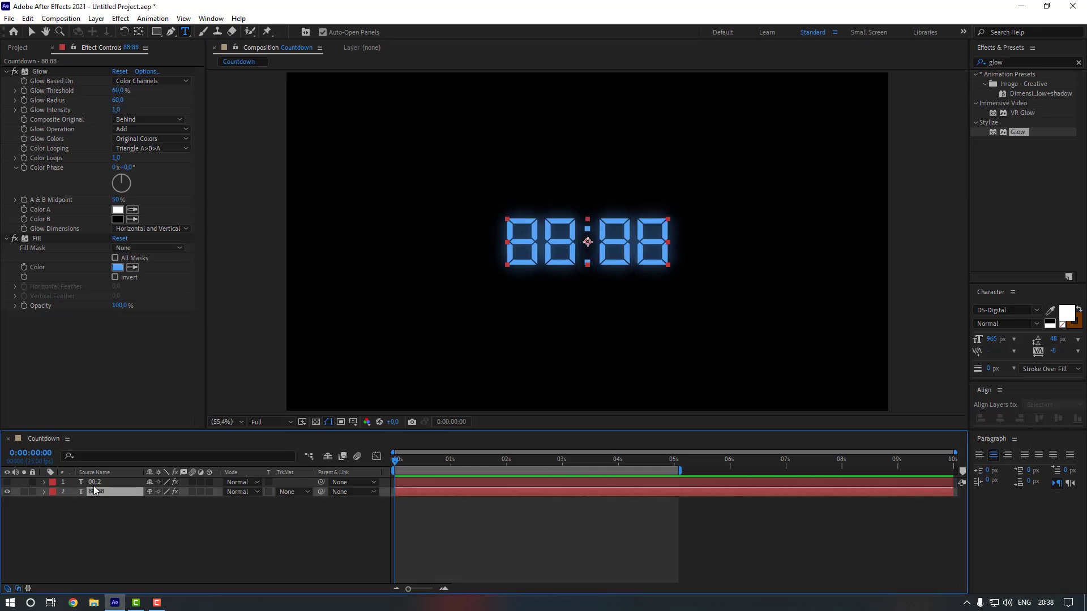
{"action": "left_click", "coordinate": [7, 483]}
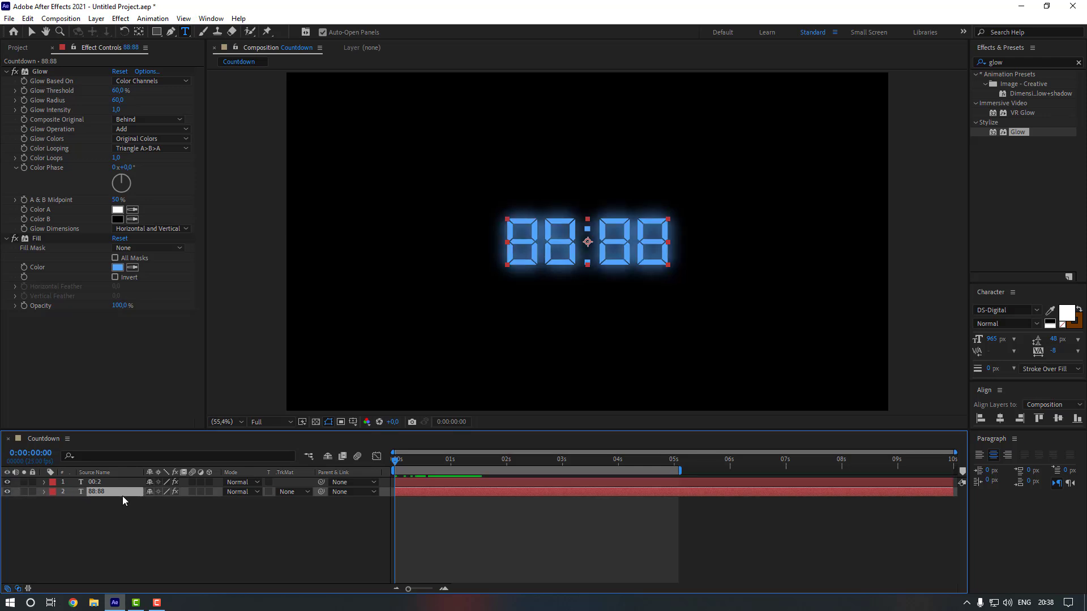
{"action": "key", "text": "t"}
{"action": "left_click_drag", "start_coordinate": [150, 502], "coordinate": [128, 503]}
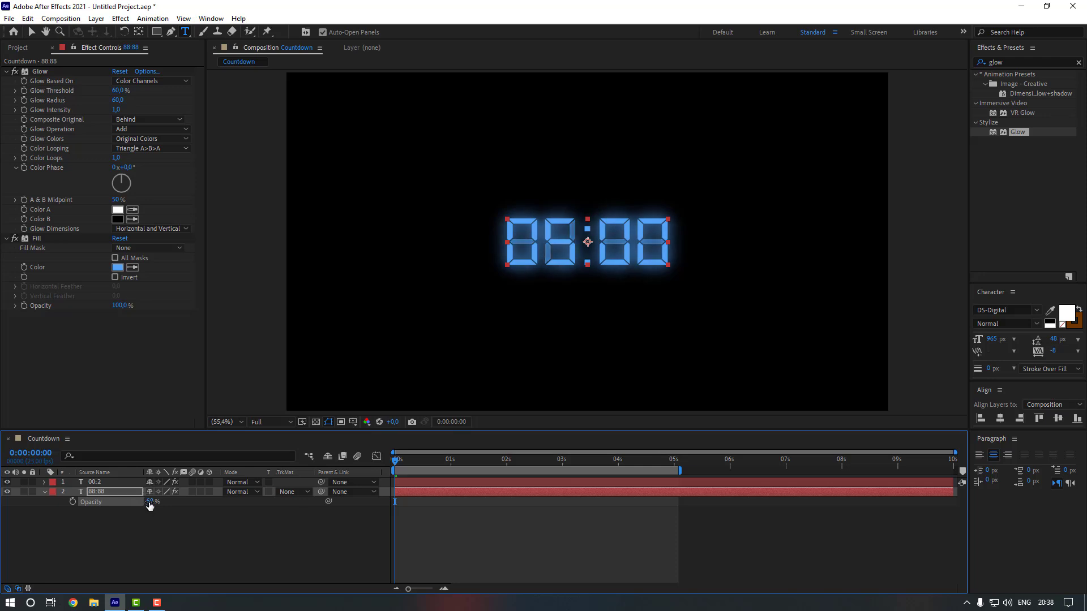
{"action": "left_click", "coordinate": [151, 501]}
{"action": "type", "text": "20"}
{"action": "key", "text": "Return"}
{"action": "left_click", "coordinate": [204, 531]}
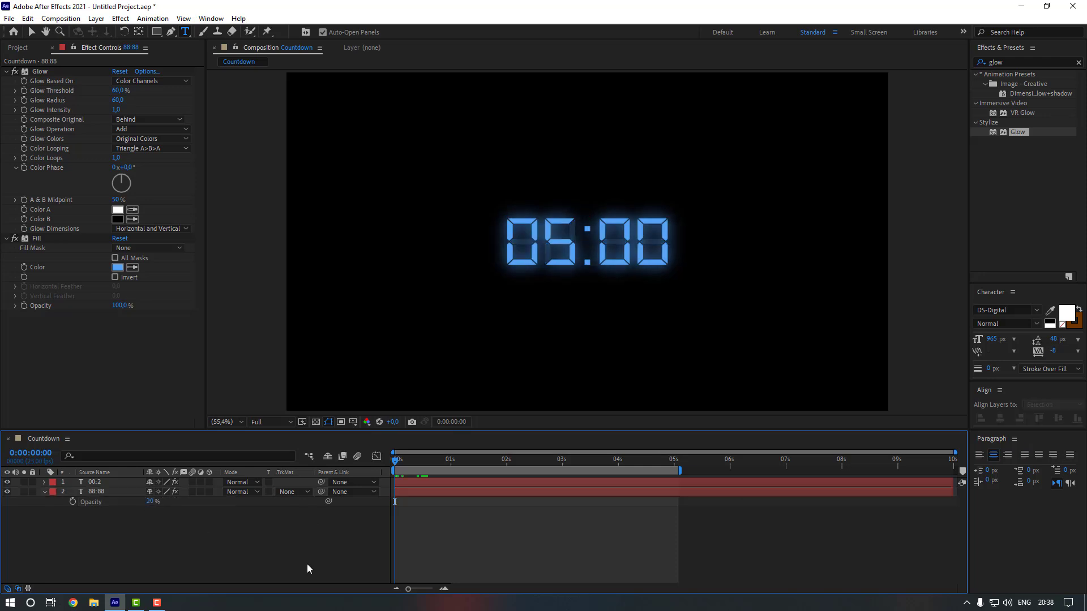
{"action": "key", "text": "space"}
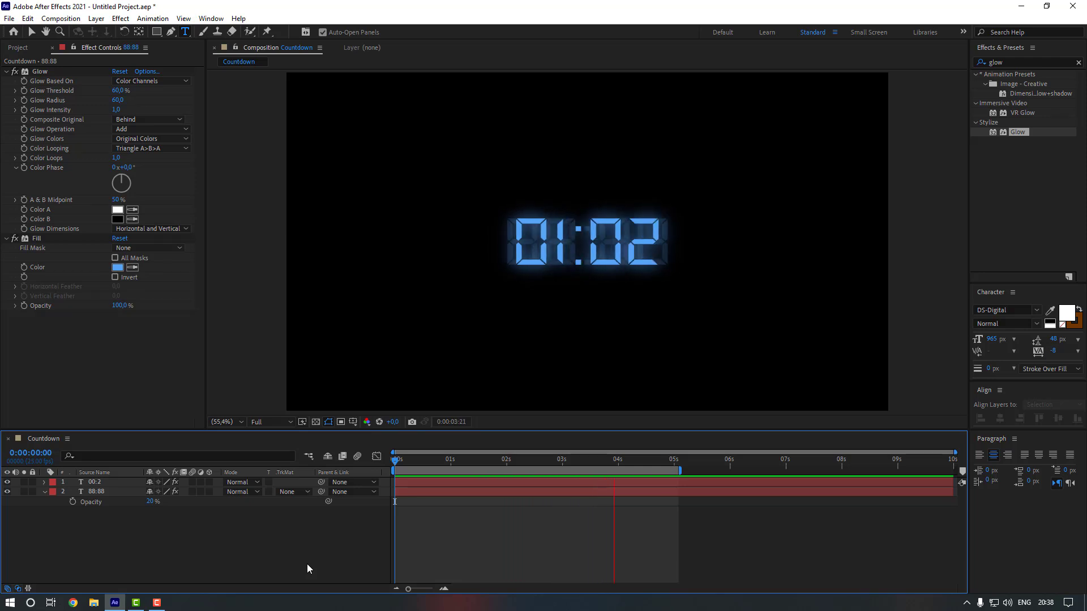
{"action": "left_click", "coordinate": [199, 492]}
Apply Gaussian Blur to the 88:88 layer and move it above Glow.
{"action": "left_click", "coordinate": [1016, 66]}
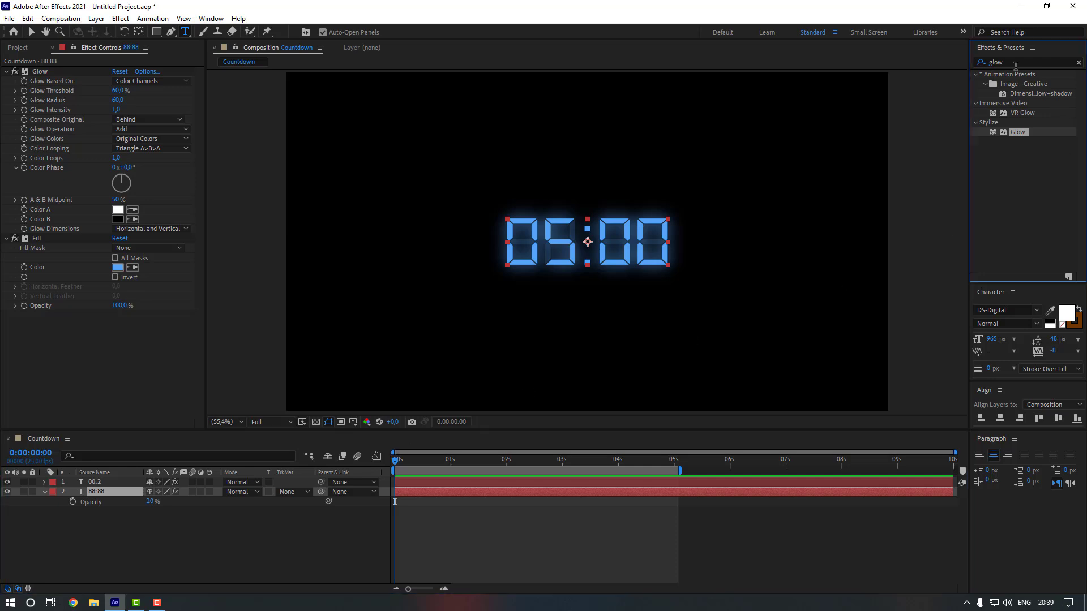
{"action": "key", "text": "ctrl+a"}
{"action": "type", "text": "gauss"}
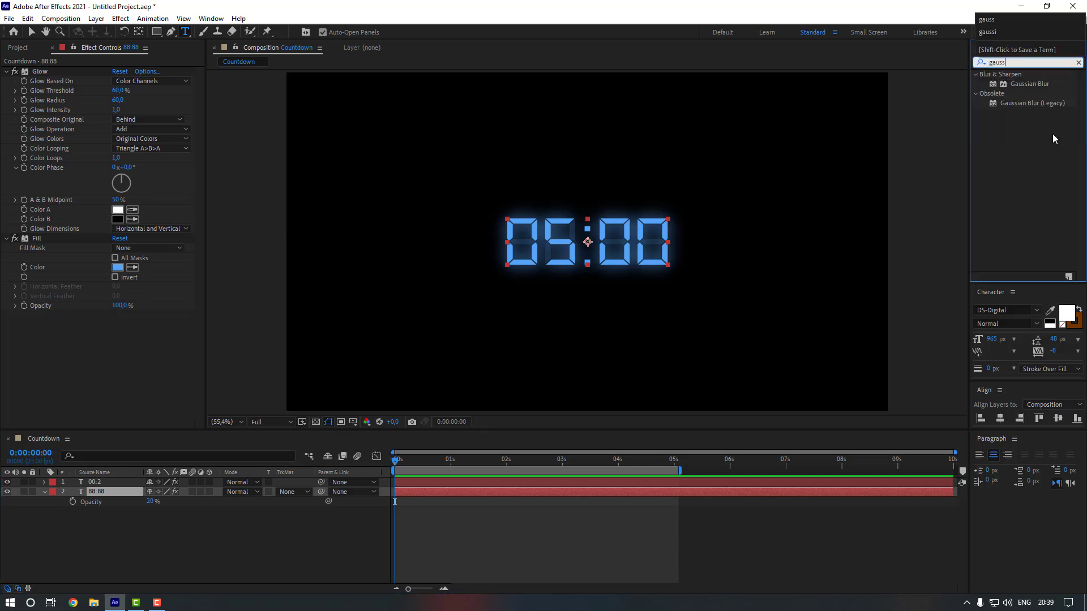
{"action": "double_click", "coordinate": [1027, 83]}
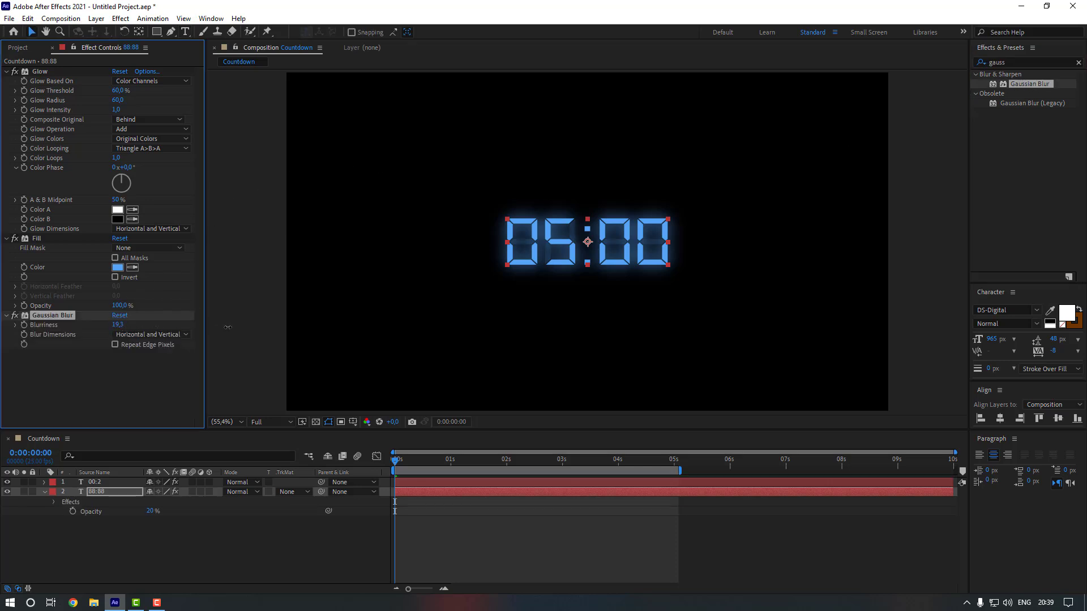
{"action": "left_click", "coordinate": [67, 63]}
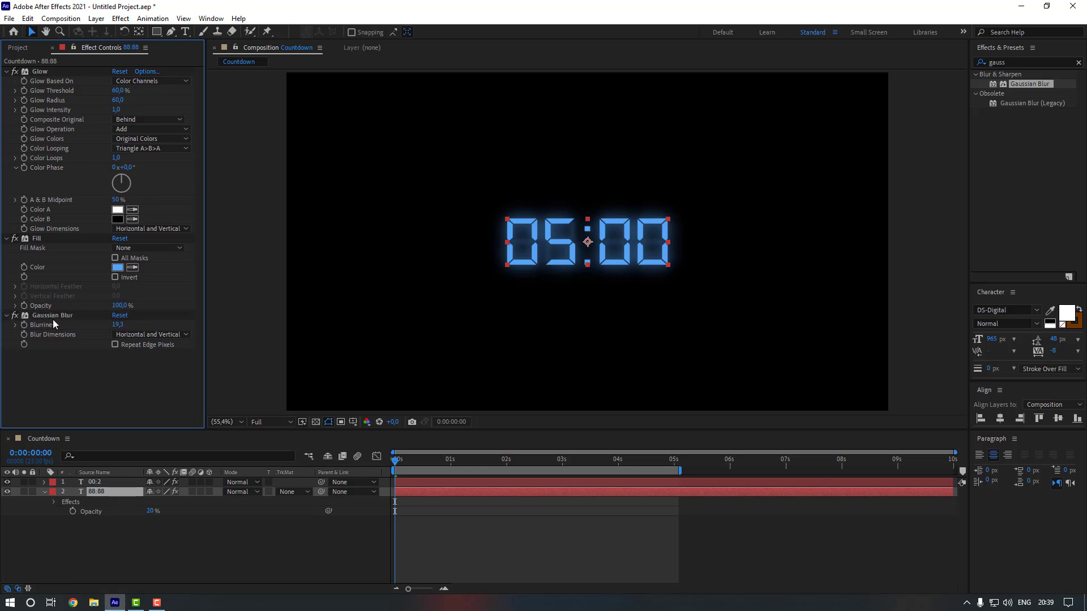
{"action": "left_click_drag", "start_coordinate": [62, 311], "coordinate": [66, 70]}
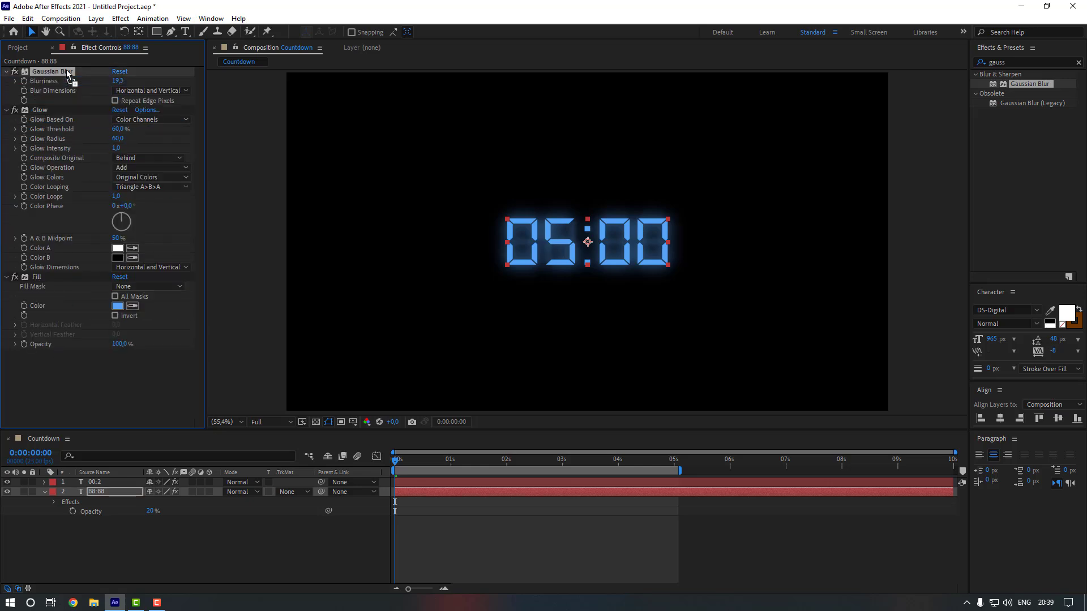
Preview the blurred countdown and collapse the 88:88 layer's properties.
{"action": "left_click", "coordinate": [269, 558]}
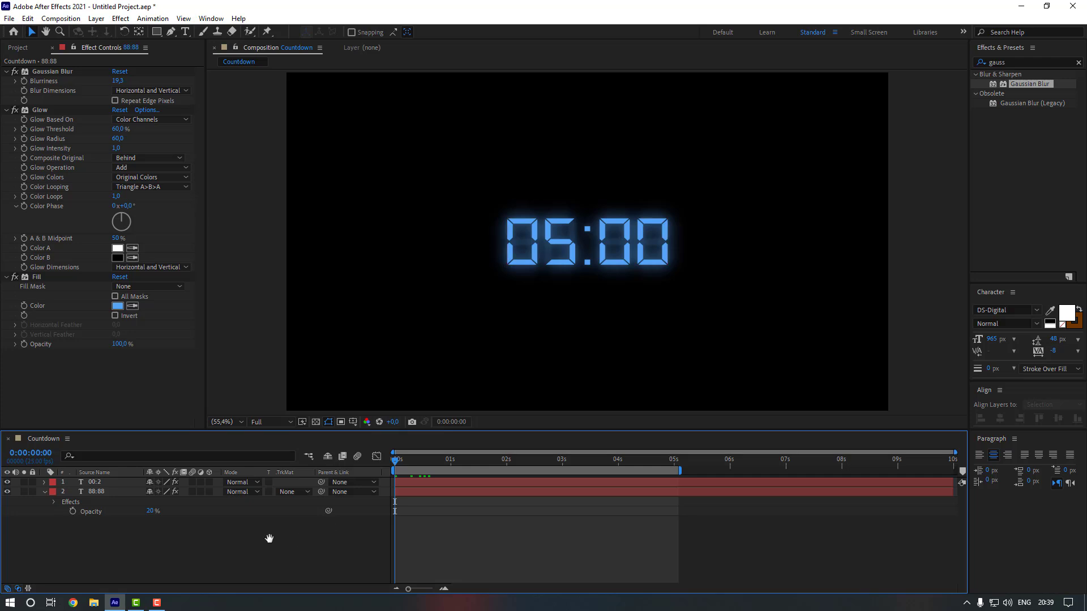
{"action": "key", "text": "space"}
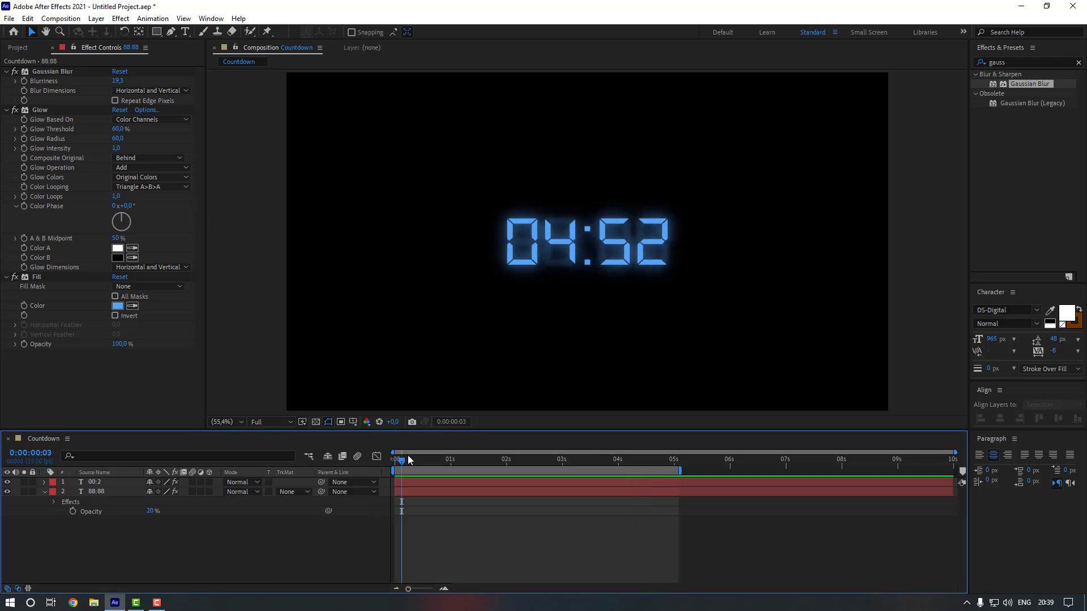
{"action": "key", "text": "space"}
{"action": "left_click", "coordinate": [44, 491]}
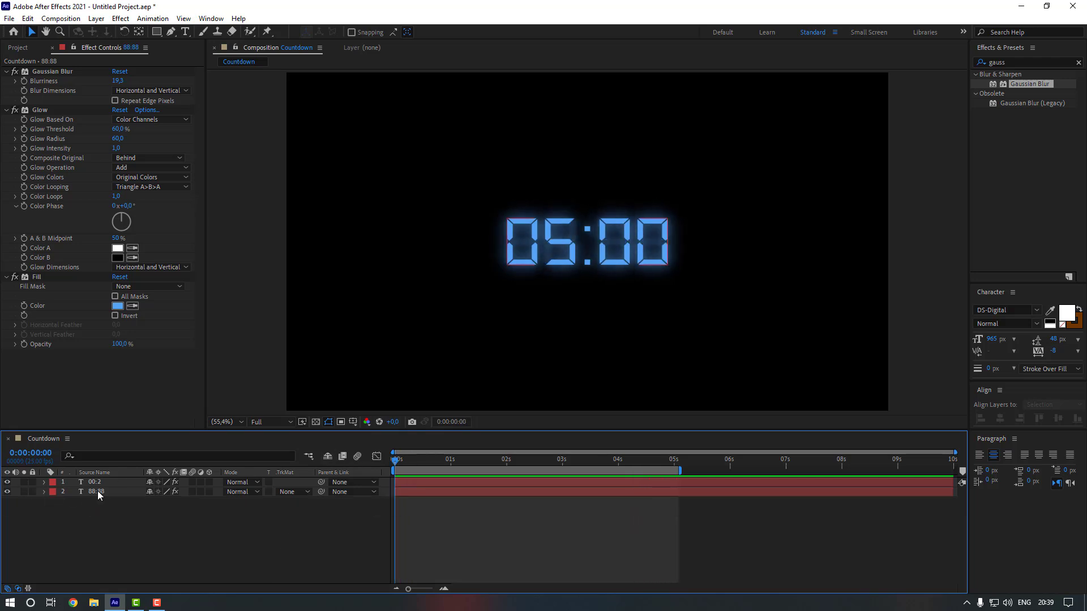
{"action": "left_click", "coordinate": [96, 491]}
Pre-compose the 05:00 and 00:2 text layers into 'Countdown' and turn on its 3D switch.
{"action": "left_click", "coordinate": [103, 481], "text": "shift"}
{"action": "right_click", "coordinate": [106, 483]}
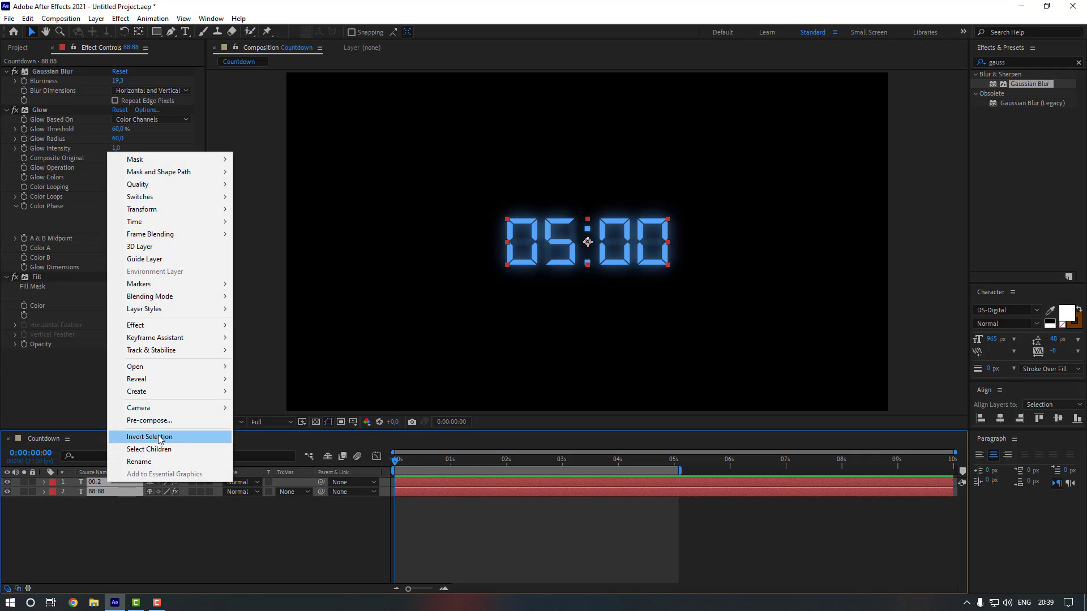
{"action": "left_click", "coordinate": [174, 420]}
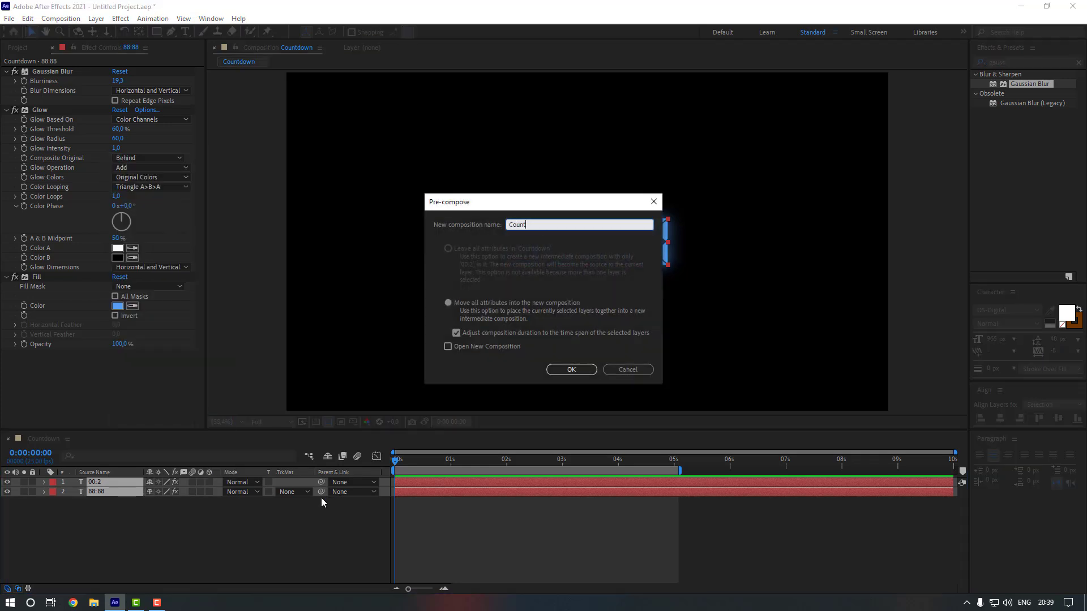
{"action": "type", "text": "Countdown"}
{"action": "key", "text": "Return"}
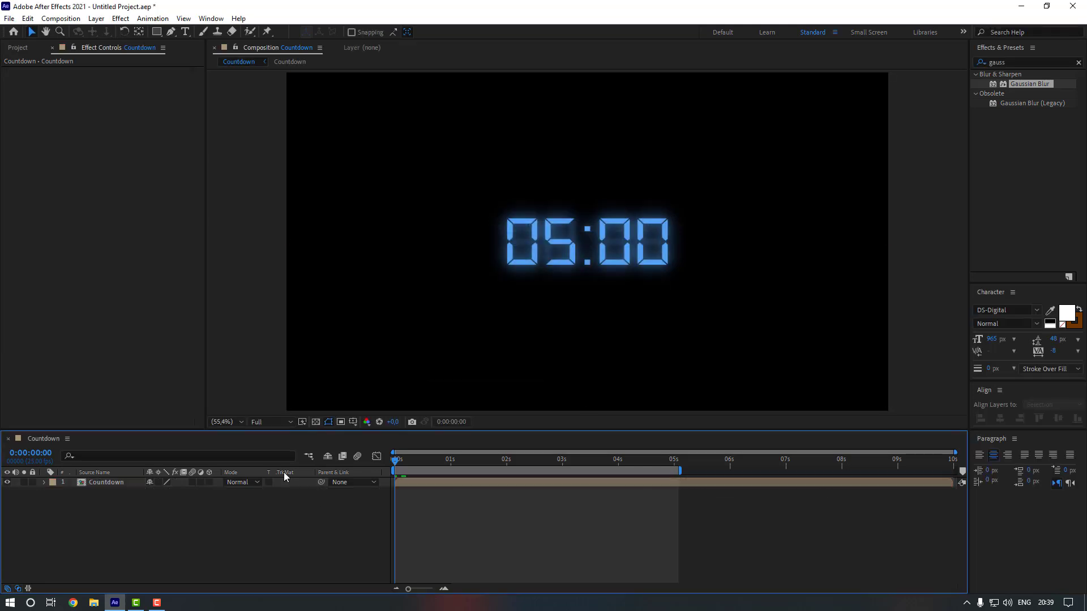
{"action": "left_click", "coordinate": [209, 482]}
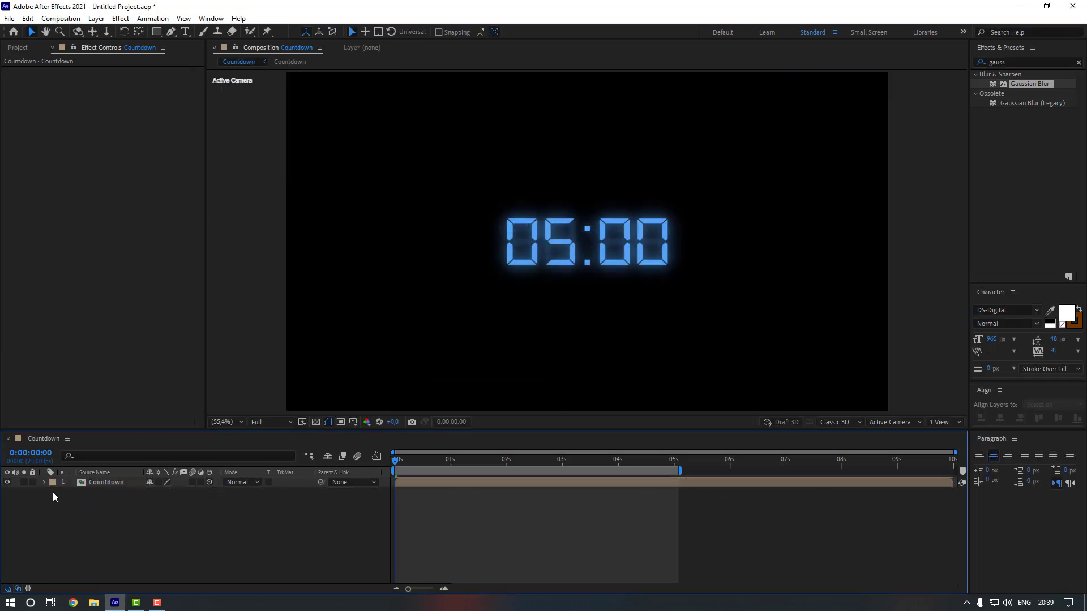
Tilt the Countdown layer back to Orientation X 331° and scale it up to 149%.
{"action": "left_click", "coordinate": [91, 485]}
{"action": "key", "text": "r"}
{"action": "left_click_drag", "start_coordinate": [151, 492], "coordinate": [201, 492]}
{"action": "key", "text": "s"}
{"action": "left_click", "coordinate": [243, 531]}
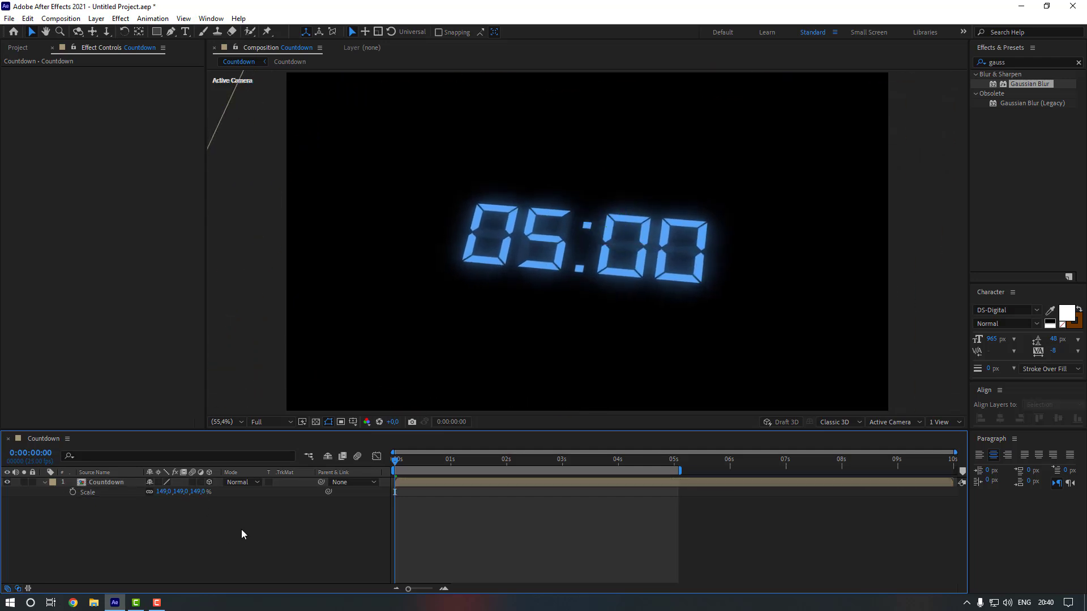
{"action": "left_click", "coordinate": [141, 496]}
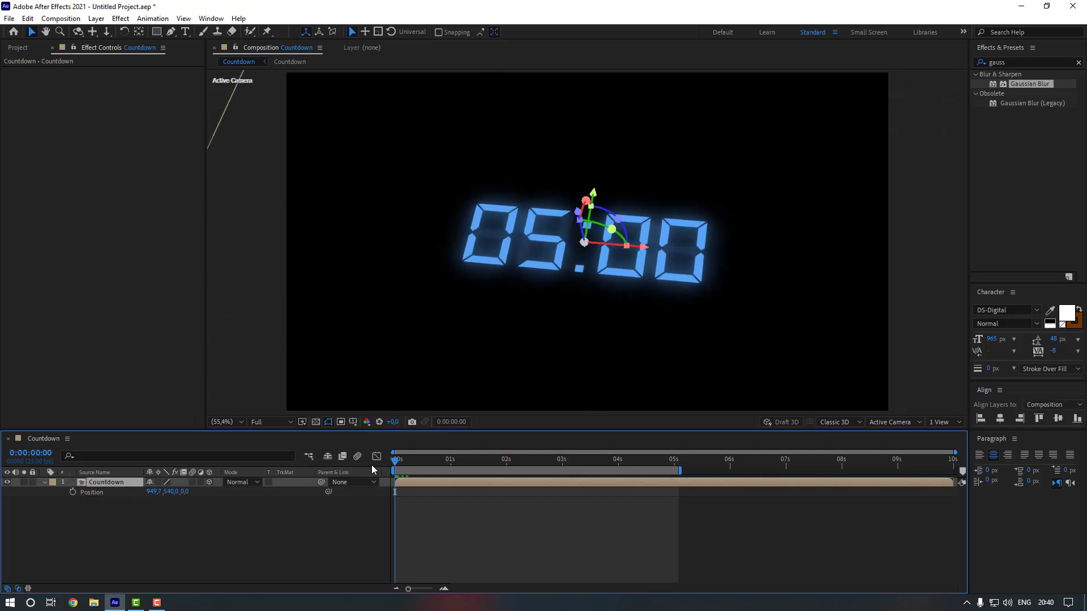
Keyframe Countdown's Position at upper left at 0 s and lower right at 5 s.
{"action": "left_click", "coordinate": [73, 492]}
{"action": "left_click_drag", "start_coordinate": [150, 492], "coordinate": [6, 485]}
{"action": "left_click_drag", "start_coordinate": [437, 237], "coordinate": [404, 193]}
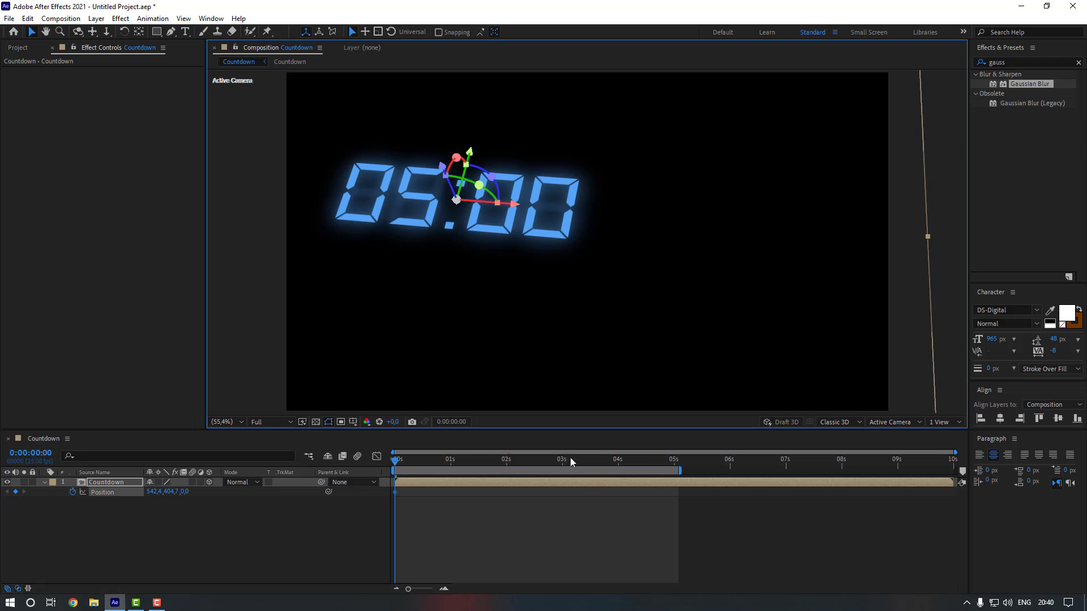
{"action": "left_click_drag", "start_coordinate": [570, 462], "coordinate": [678, 465]}
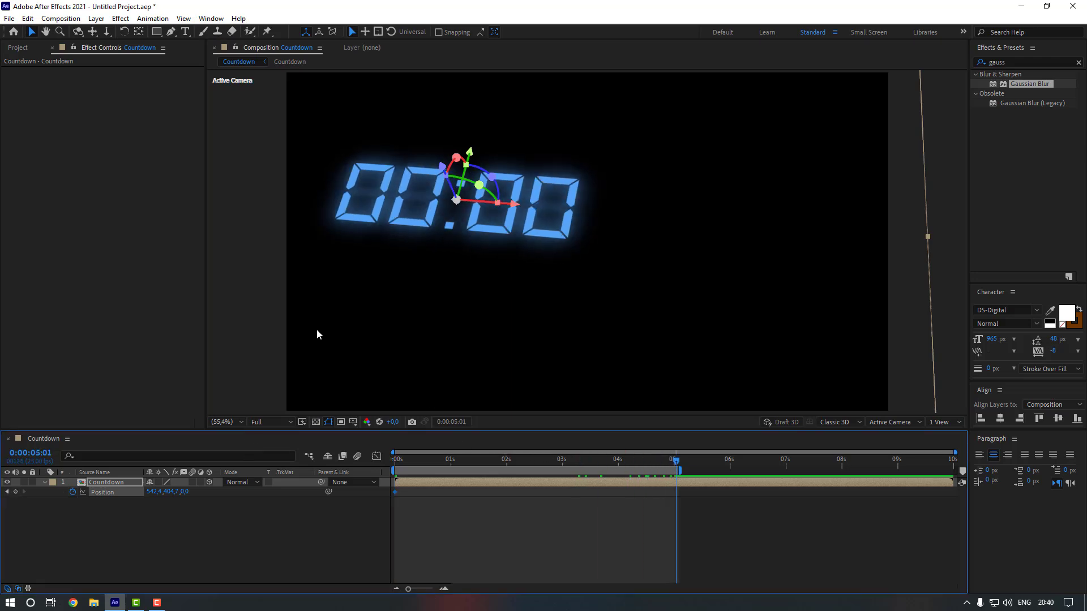
{"action": "left_click_drag", "start_coordinate": [385, 214], "coordinate": [529, 277]}
Preview the drift, nudge the 5 s end position up-left, and replay from the start.
{"action": "left_click", "coordinate": [515, 575]}
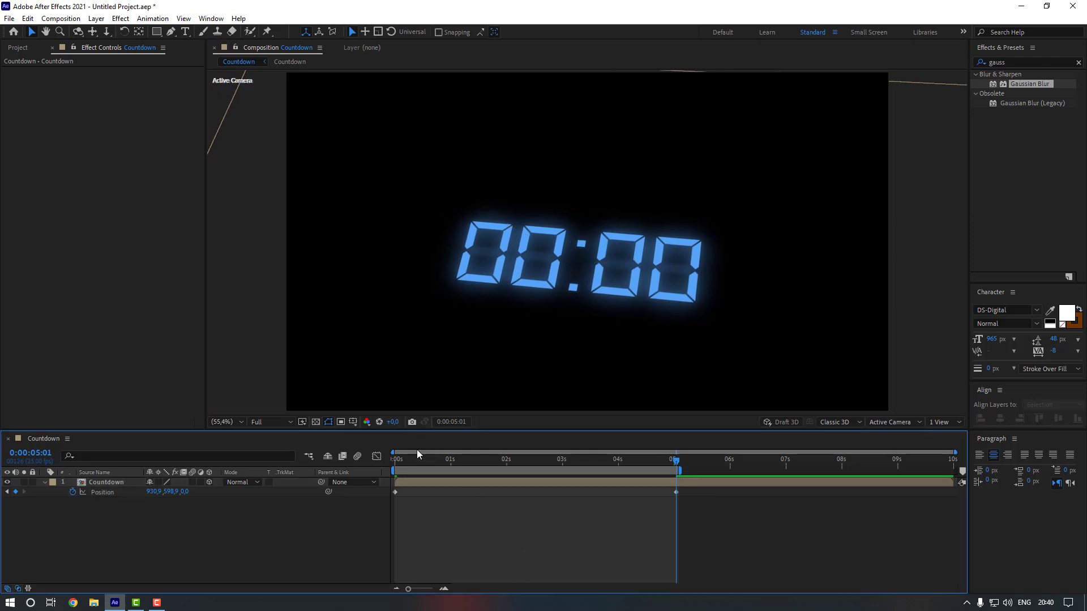
{"action": "key", "text": "space"}
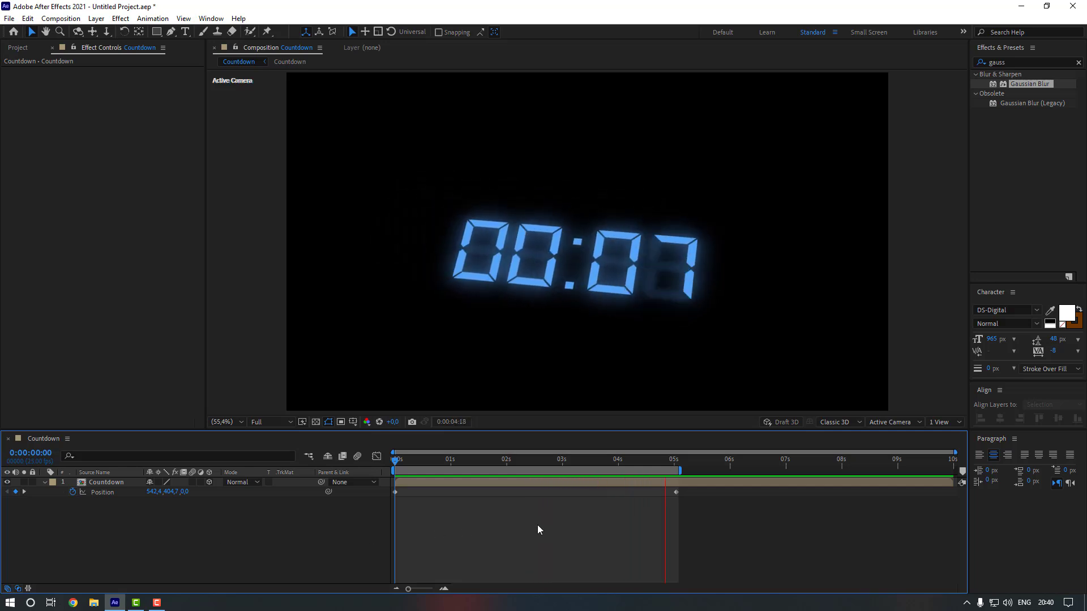
{"action": "key", "text": "space"}
{"action": "left_click", "coordinate": [534, 274]}
{"action": "left_click_drag", "start_coordinate": [535, 274], "coordinate": [515, 328]}
{"action": "left_click", "coordinate": [451, 495]}
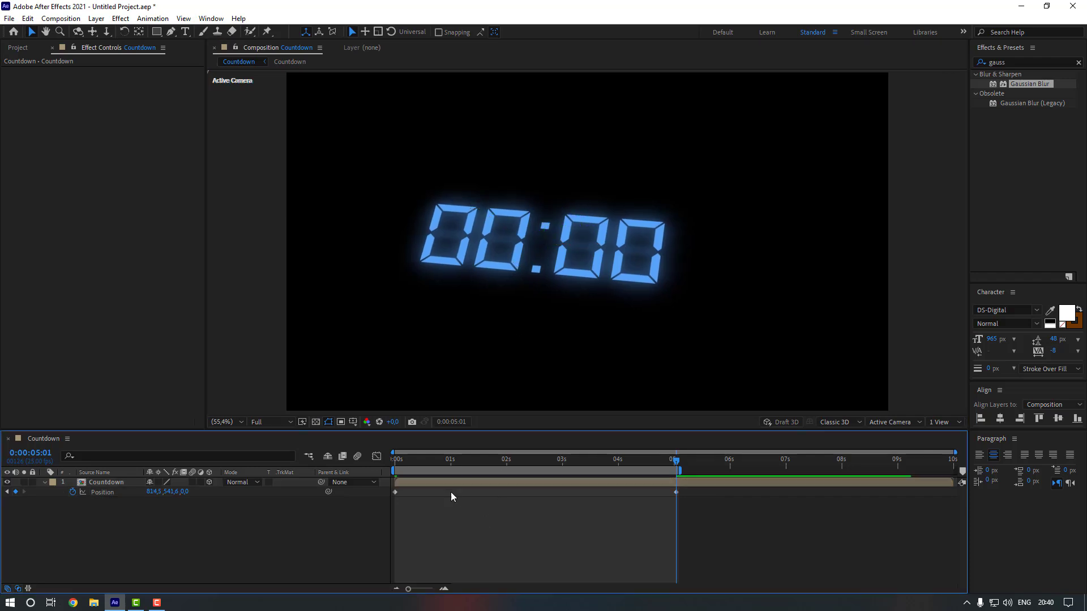
{"action": "key", "text": "Home"}
{"action": "key", "text": "space"}
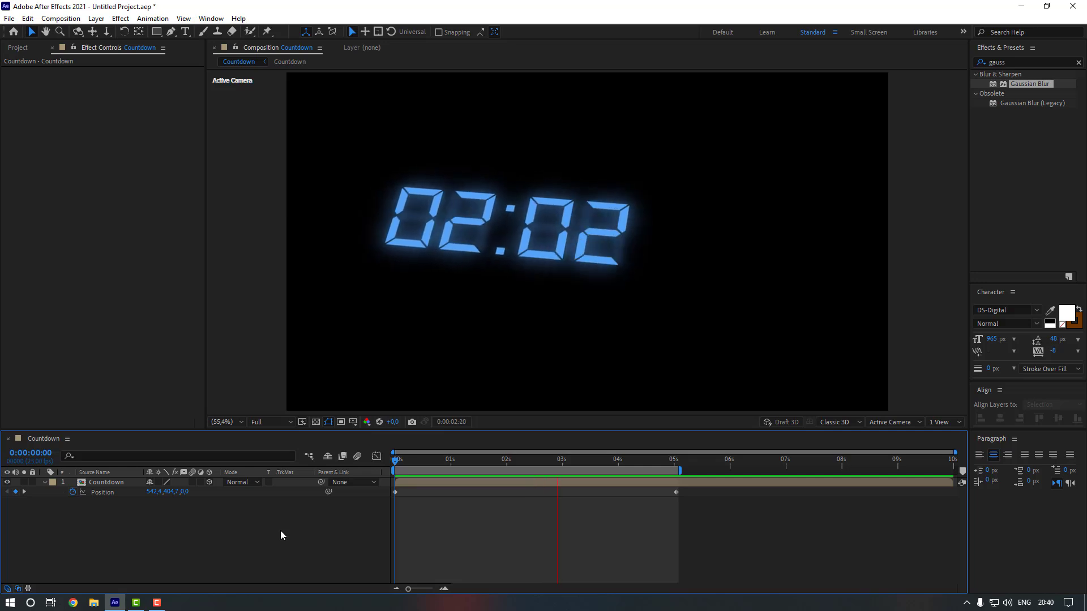
{"action": "key", "text": "space"}
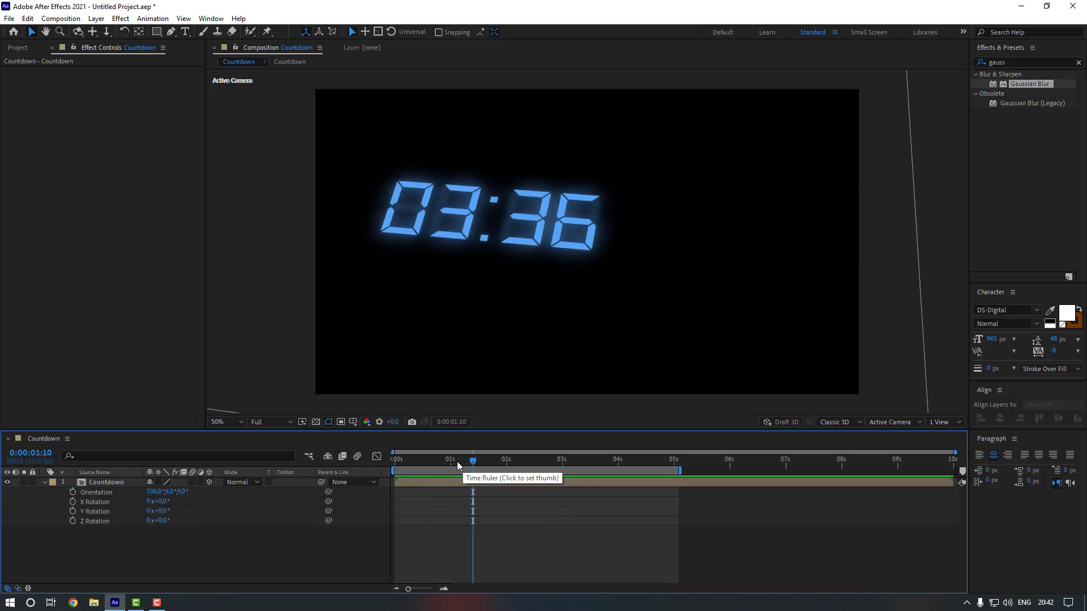
At the first frame, add a default solid layer and rename it 'Grid'.
{"action": "left_click_drag", "start_coordinate": [470, 462], "coordinate": [385, 470]}
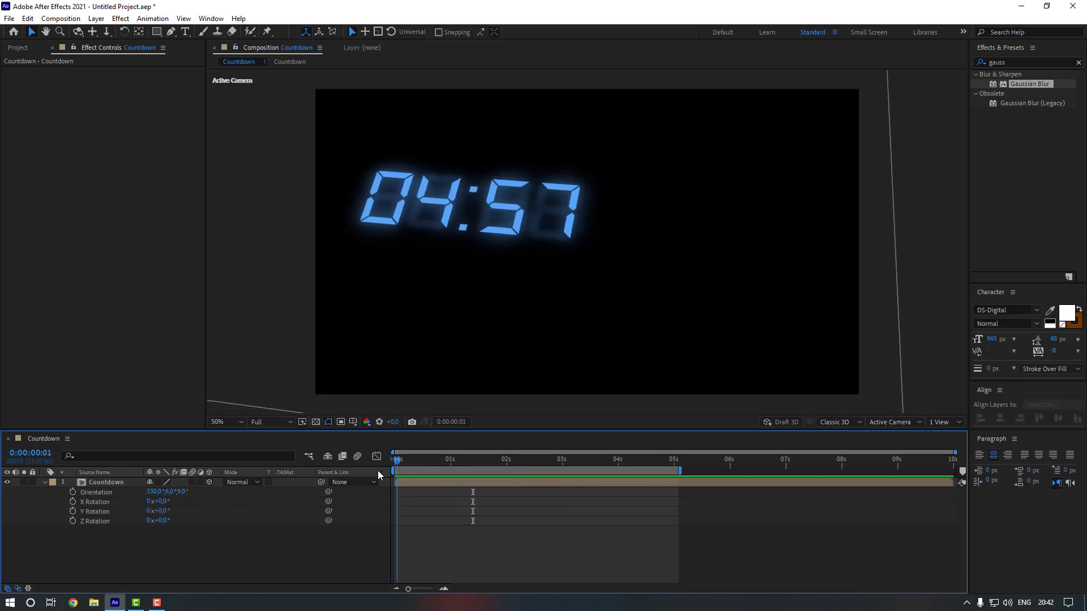
{"action": "right_click", "coordinate": [131, 552]}
{"action": "mouse_move", "coordinate": [234, 424]}
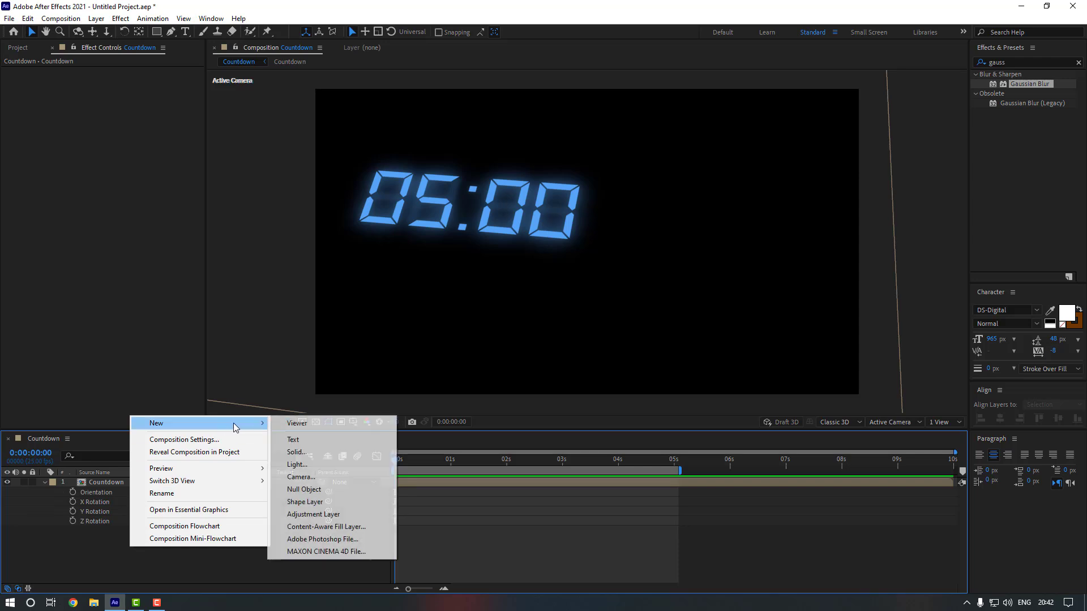
{"action": "left_click", "coordinate": [324, 453]}
{"action": "key", "text": "Return"}
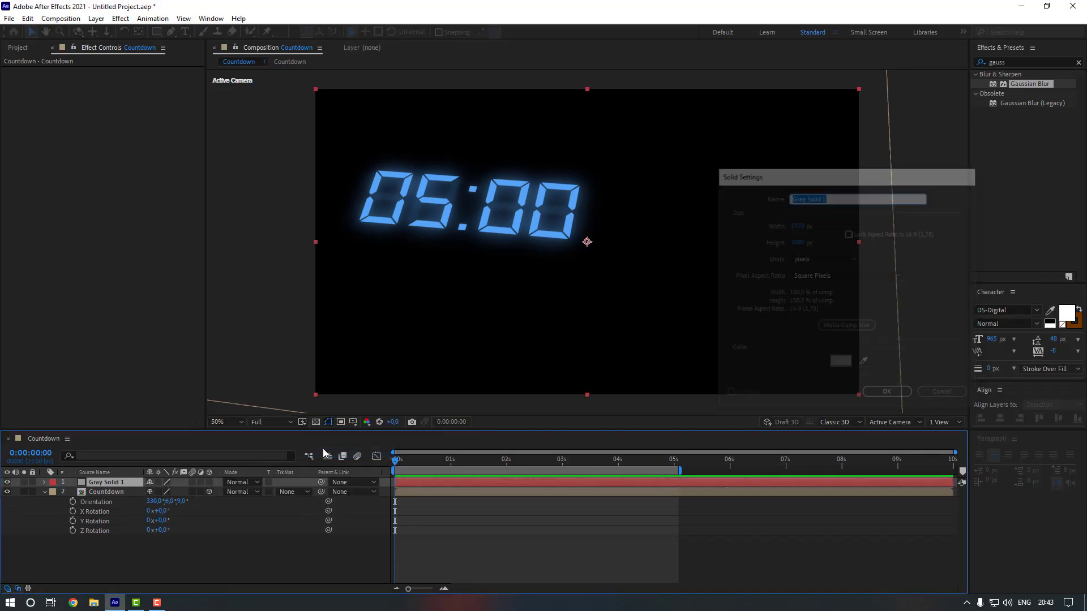
{"action": "key", "text": "Return"}
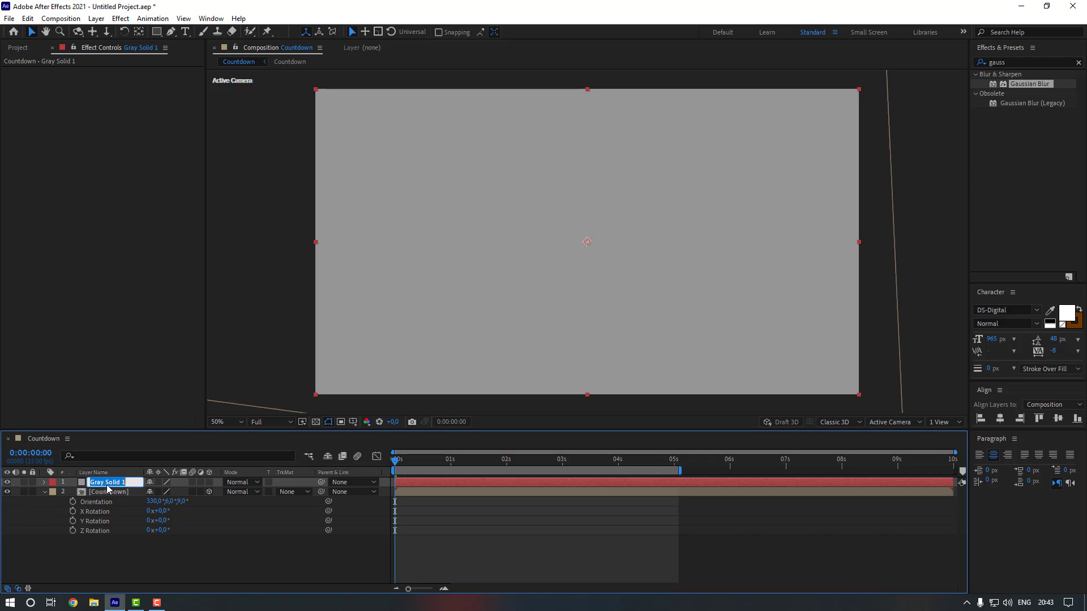
{"action": "type", "text": "Grid"}
{"action": "key", "text": "Return"}
Apply the Grid effect with bright green lines, and drag Countdown above Grid.
{"action": "left_click", "coordinate": [1008, 55]}
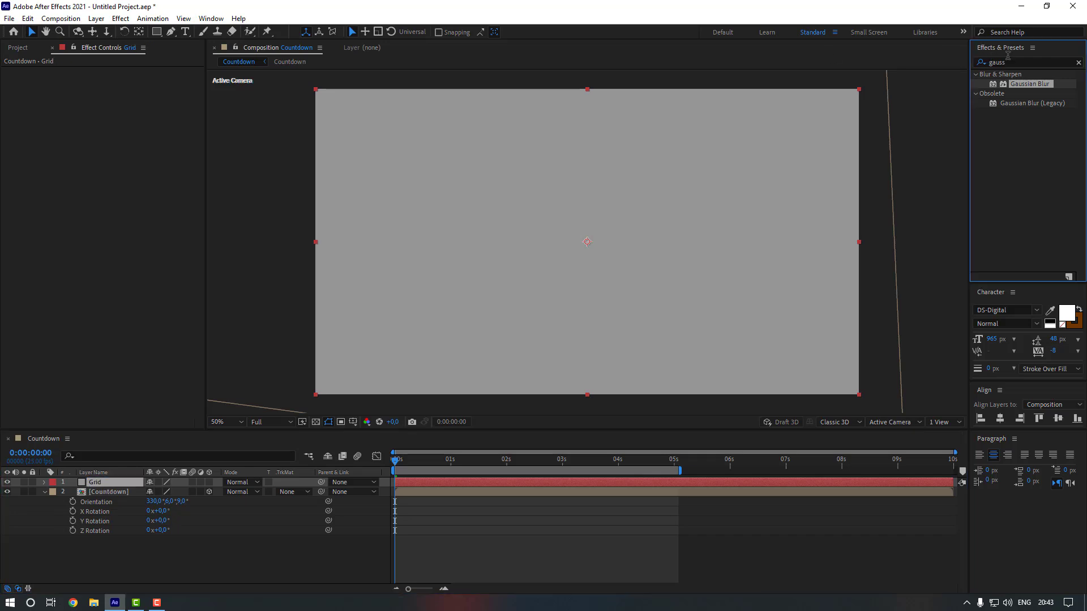
{"action": "left_click", "coordinate": [1015, 60]}
{"action": "type", "text": "Grid"}
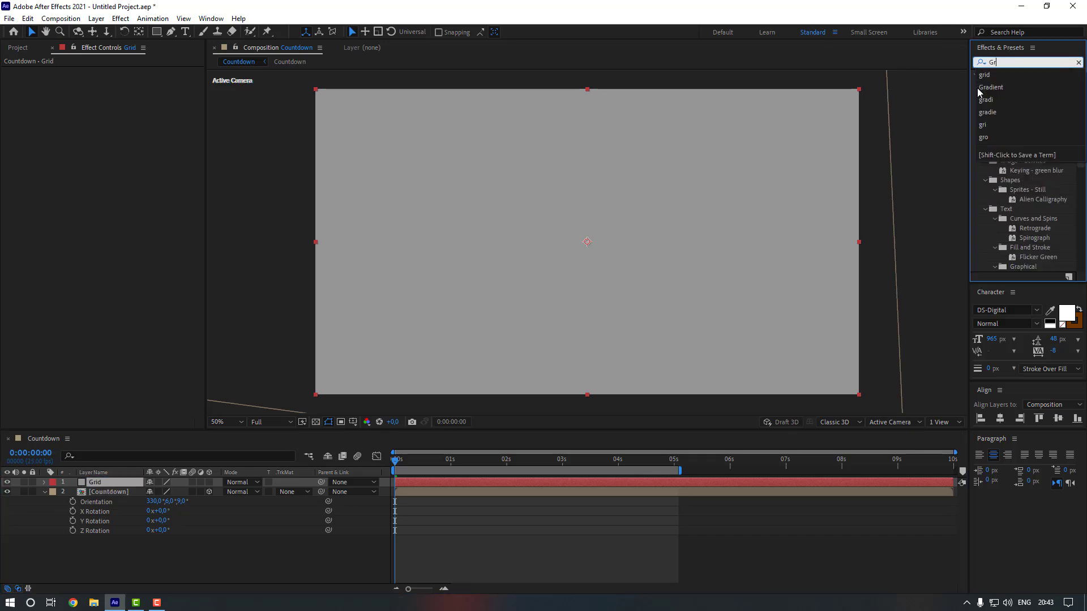
{"action": "double_click", "coordinate": [1008, 134]}
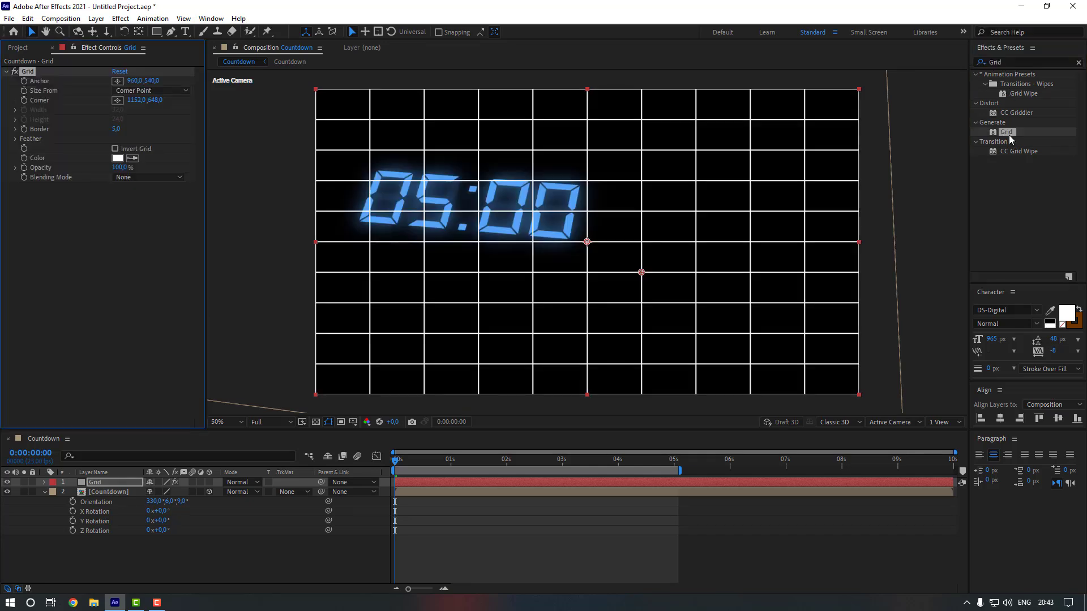
{"action": "left_click", "coordinate": [117, 159]}
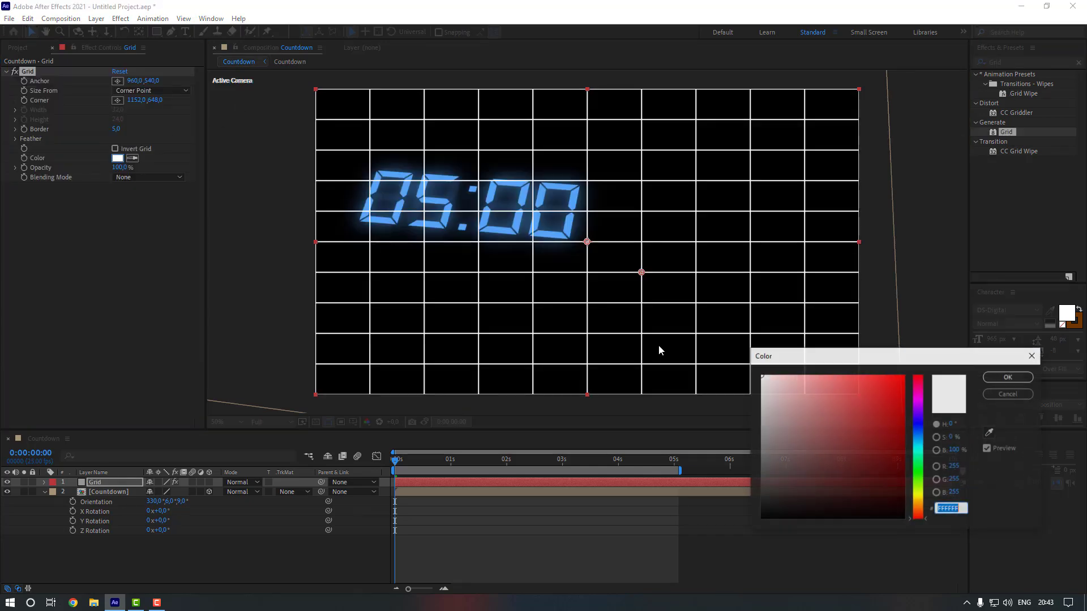
{"action": "left_click", "coordinate": [919, 473]}
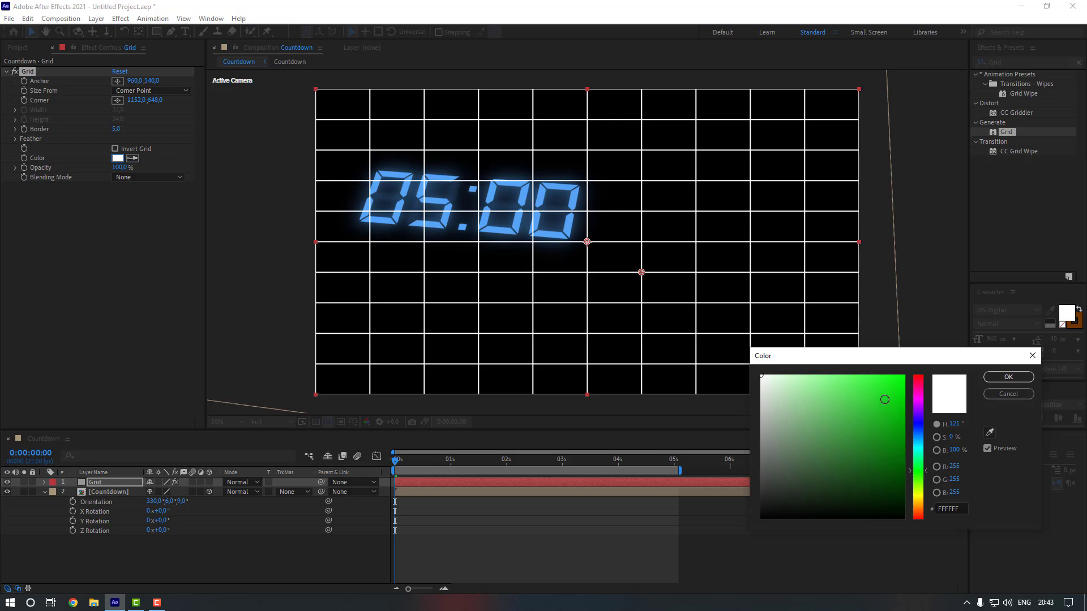
{"action": "left_click_drag", "start_coordinate": [885, 400], "coordinate": [904, 378]}
{"action": "left_click", "coordinate": [989, 380]}
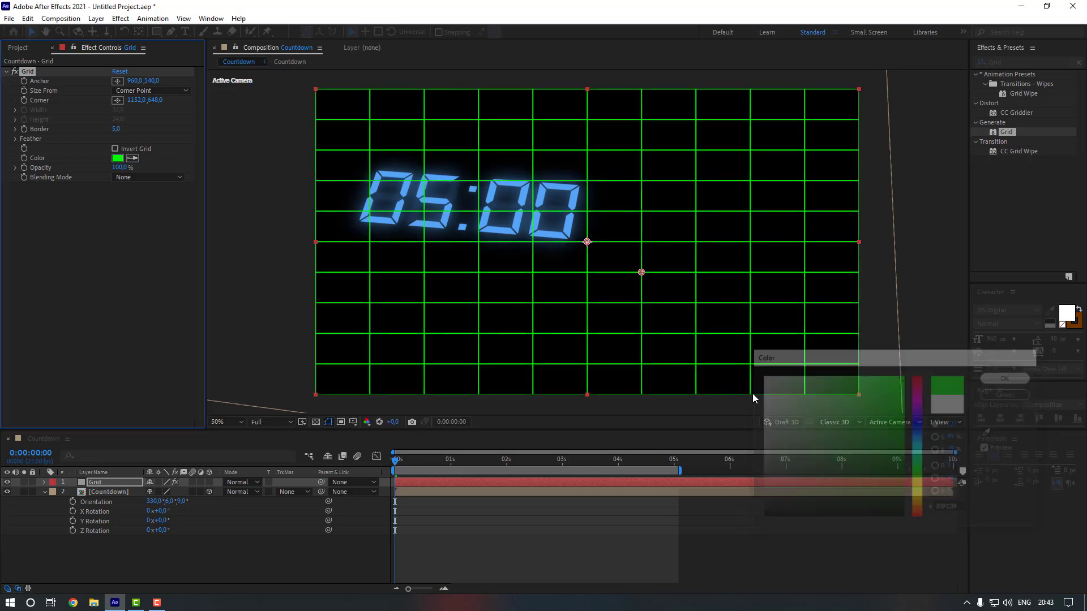
{"action": "left_click_drag", "start_coordinate": [117, 488], "coordinate": [117, 503]}
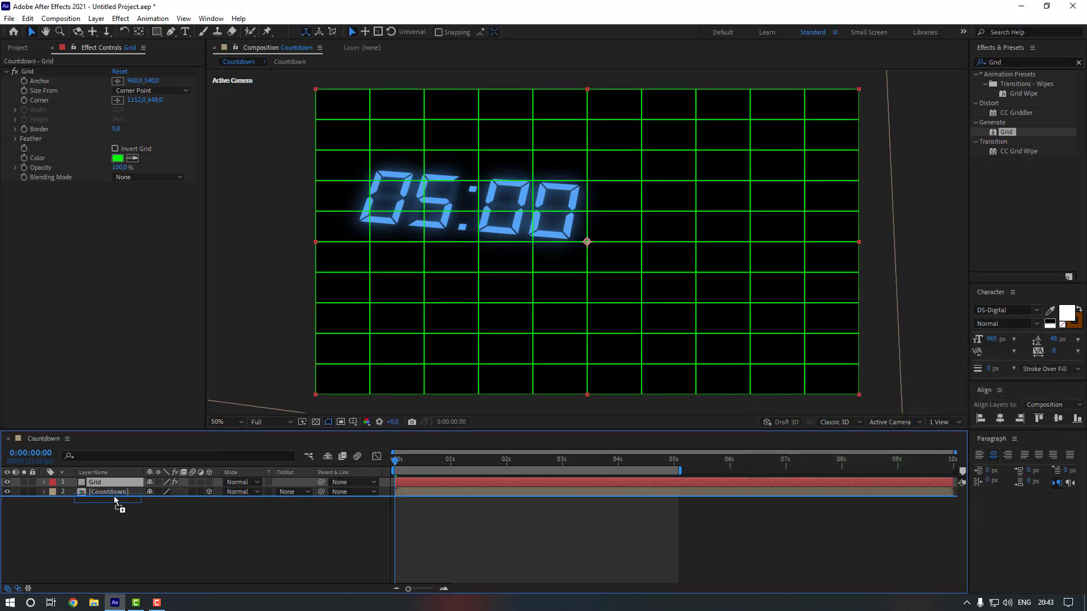
Place Countdown above Grid and set the Grid layer's Opacity to 20%.
{"action": "left_click", "coordinate": [107, 492]}
{"action": "key", "text": "t"}
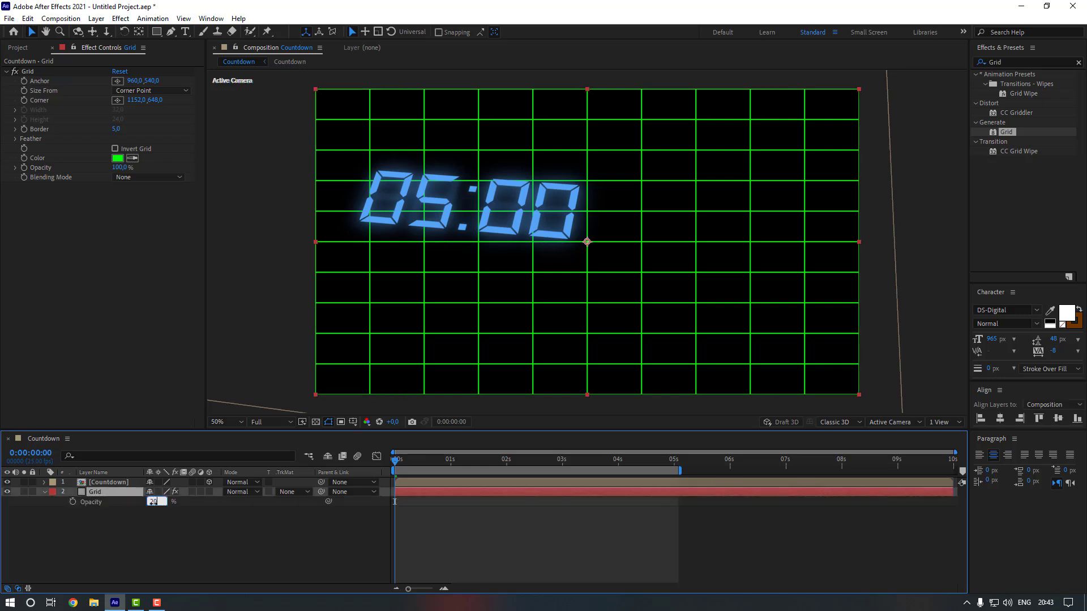
{"action": "key", "text": "Return"}
{"action": "left_click", "coordinate": [153, 534]}
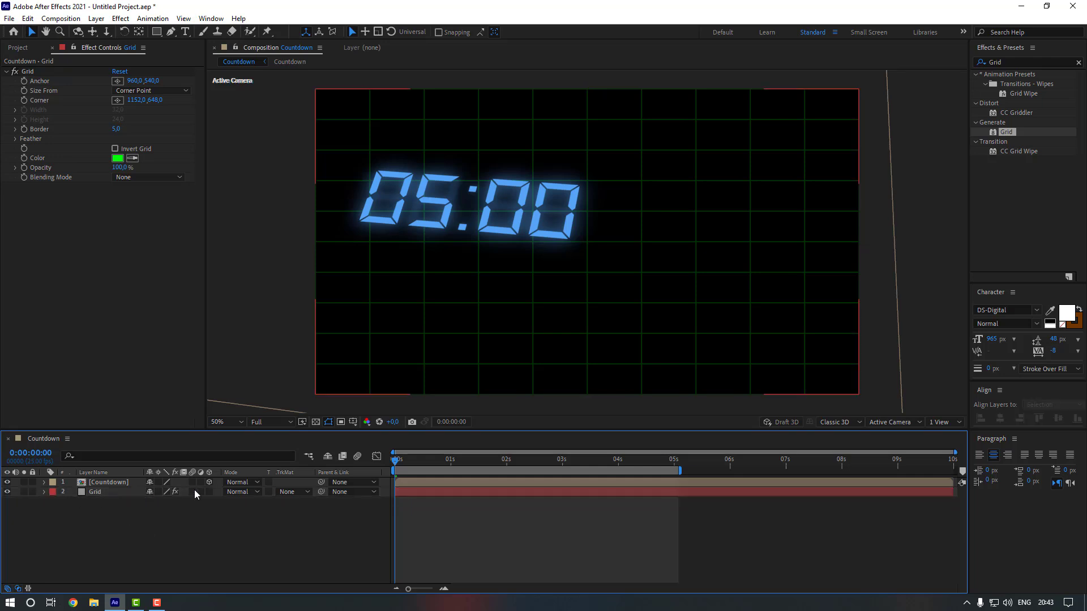
Give the Grid layer Countdown's 330,6,9 Orientation by pasting it.
{"action": "left_click", "coordinate": [116, 484]}
{"action": "key", "text": "r"}
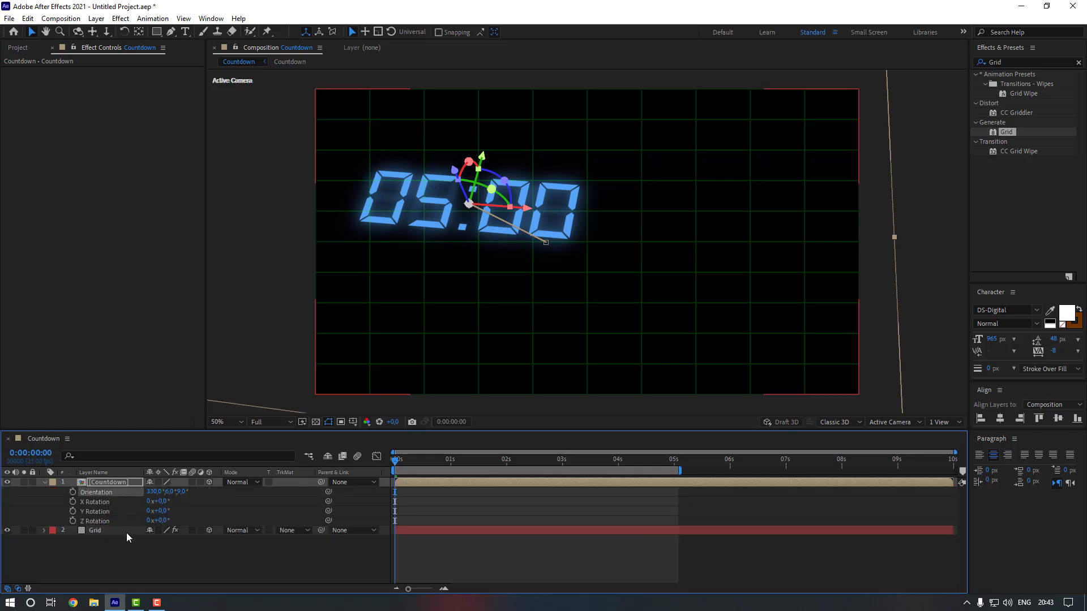
{"action": "left_click", "coordinate": [109, 531]}
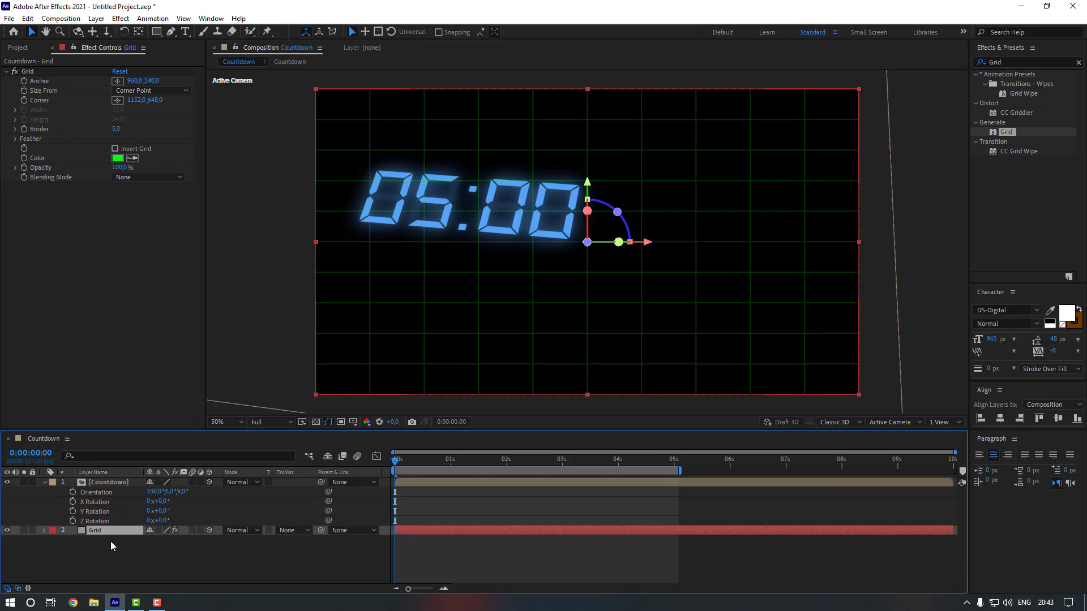
{"action": "key", "text": "r"}
{"action": "left_click", "coordinate": [104, 541]}
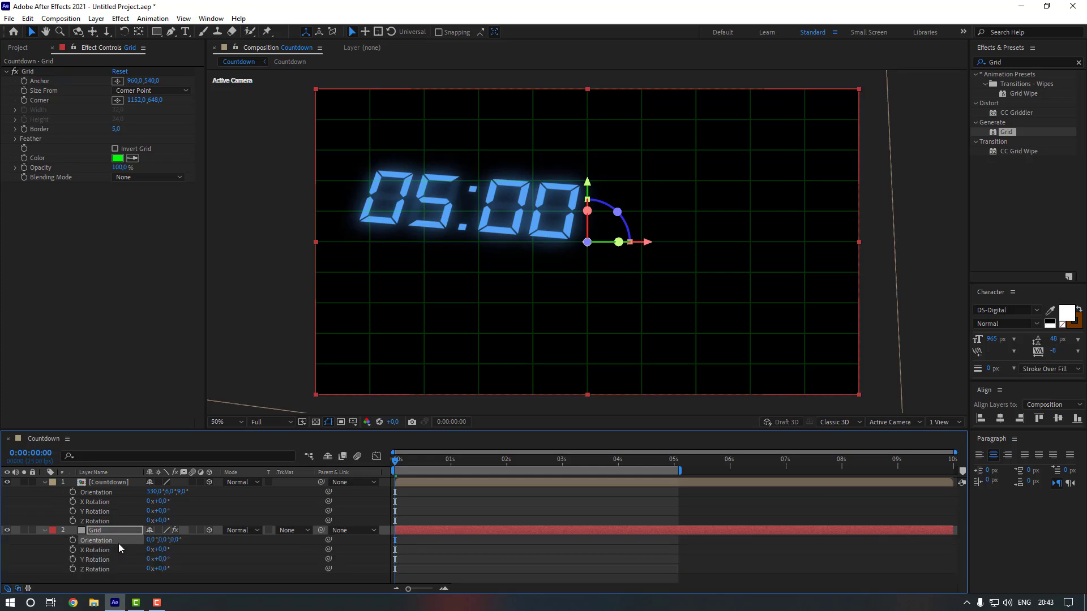
{"action": "key", "text": "ctrl+v"}
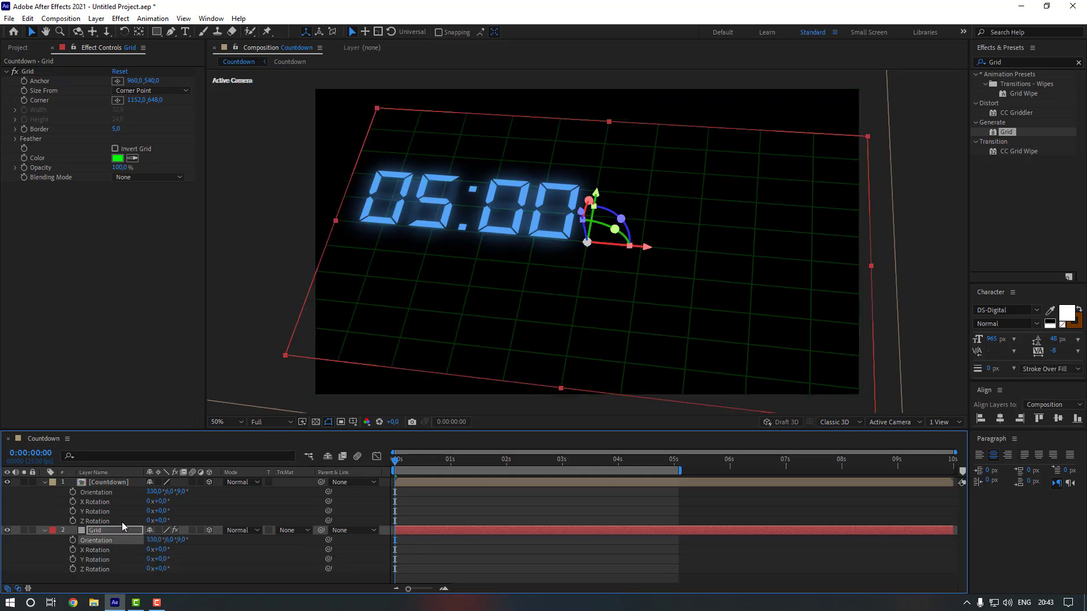
Scale the Grid layer to 149% to match Countdown and shift it down-left.
{"action": "left_click", "coordinate": [113, 482]}
{"action": "key", "text": "s"}
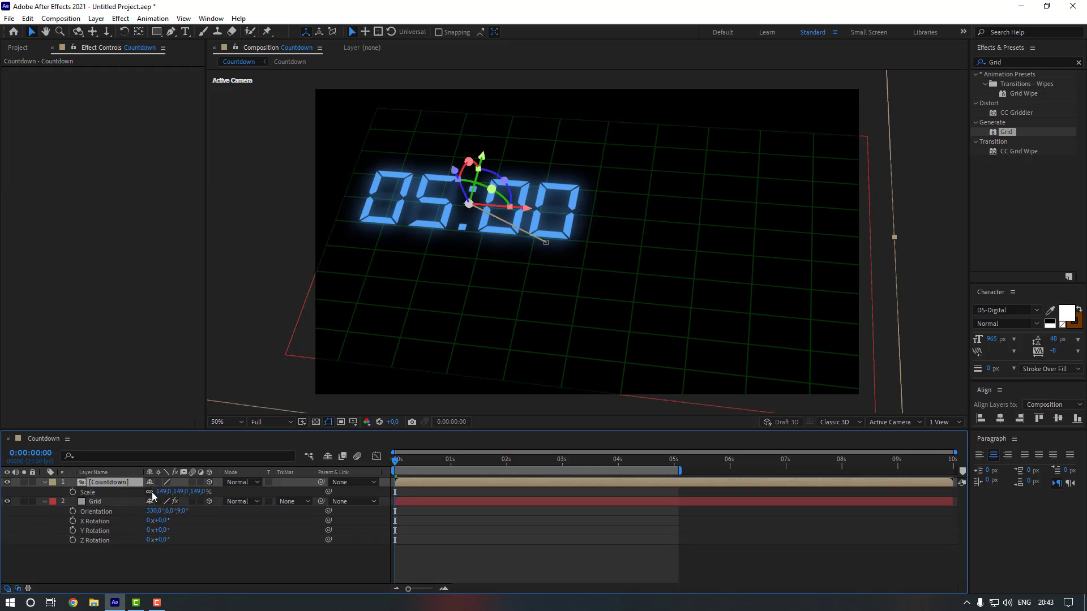
{"action": "left_click", "coordinate": [95, 503]}
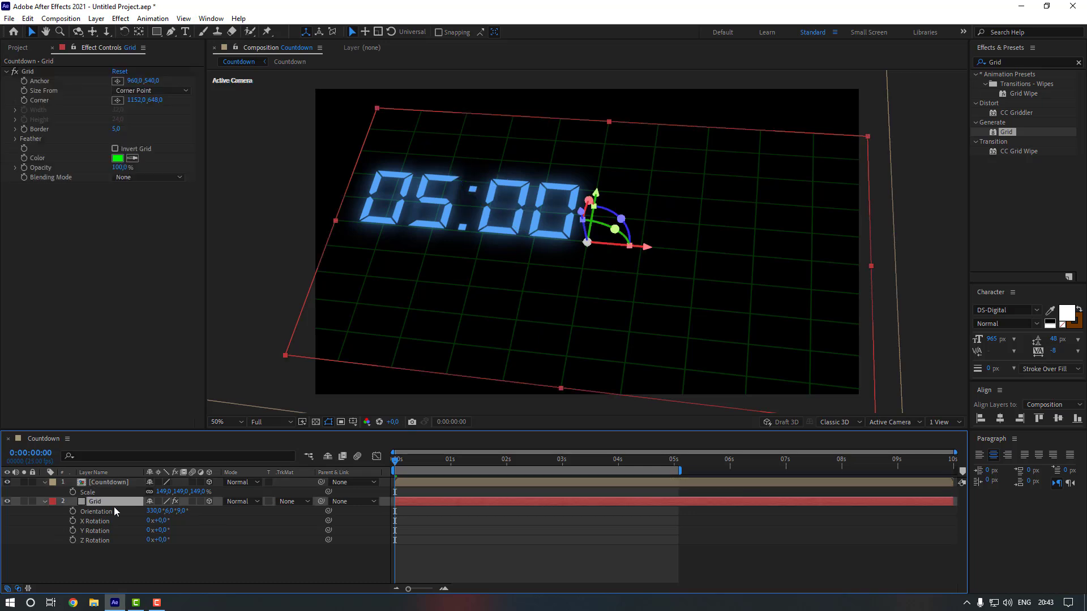
{"action": "key", "text": "s"}
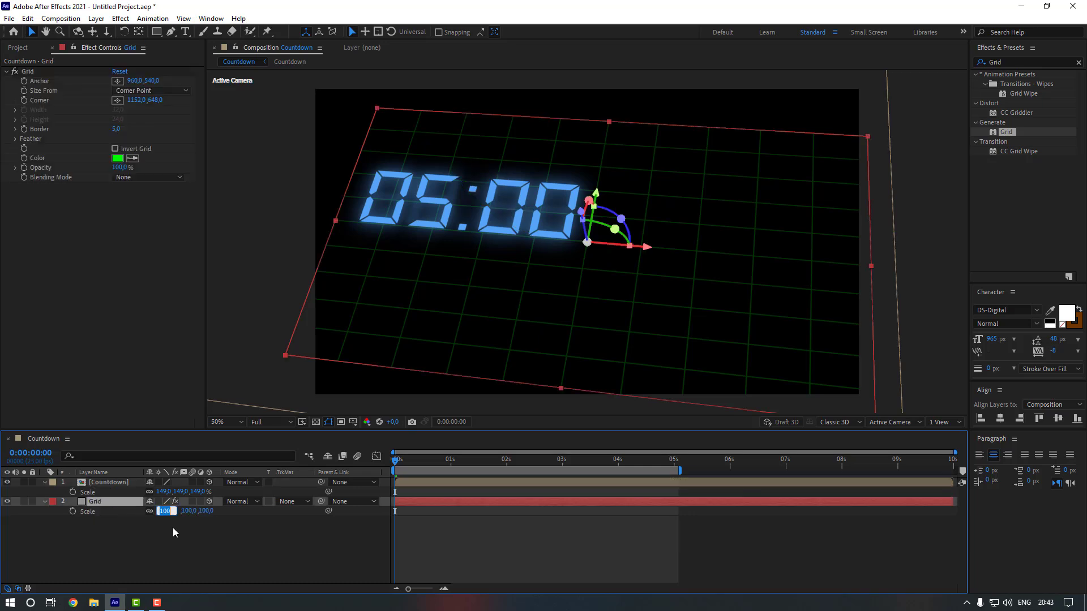
{"action": "type", "text": "149"}
{"action": "key", "text": "Return"}
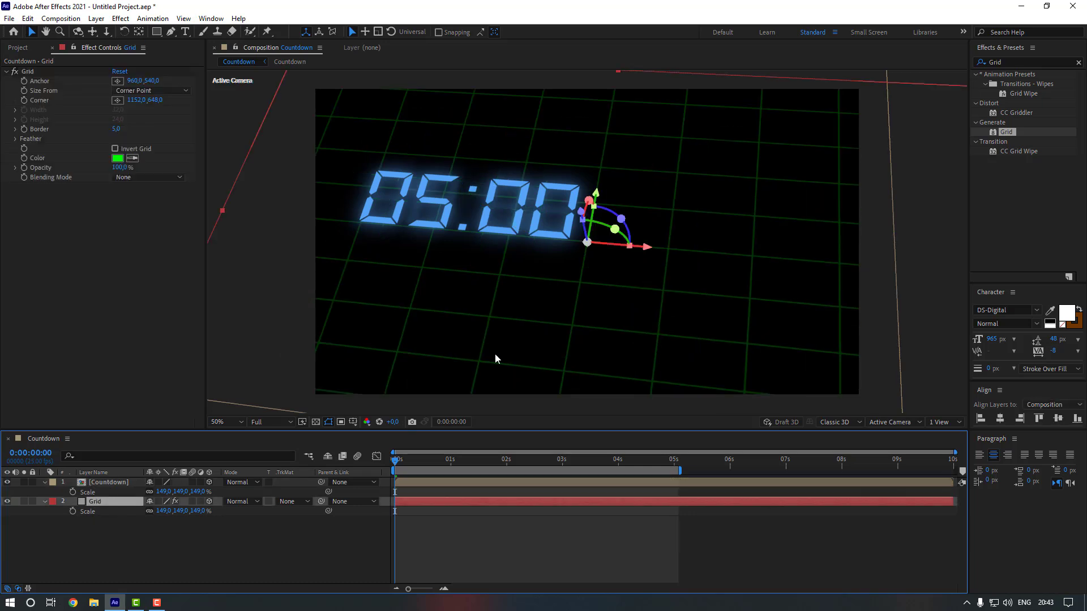
{"action": "left_click", "coordinate": [554, 342]}
{"action": "left_click_drag", "start_coordinate": [554, 342], "coordinate": [528, 355]}
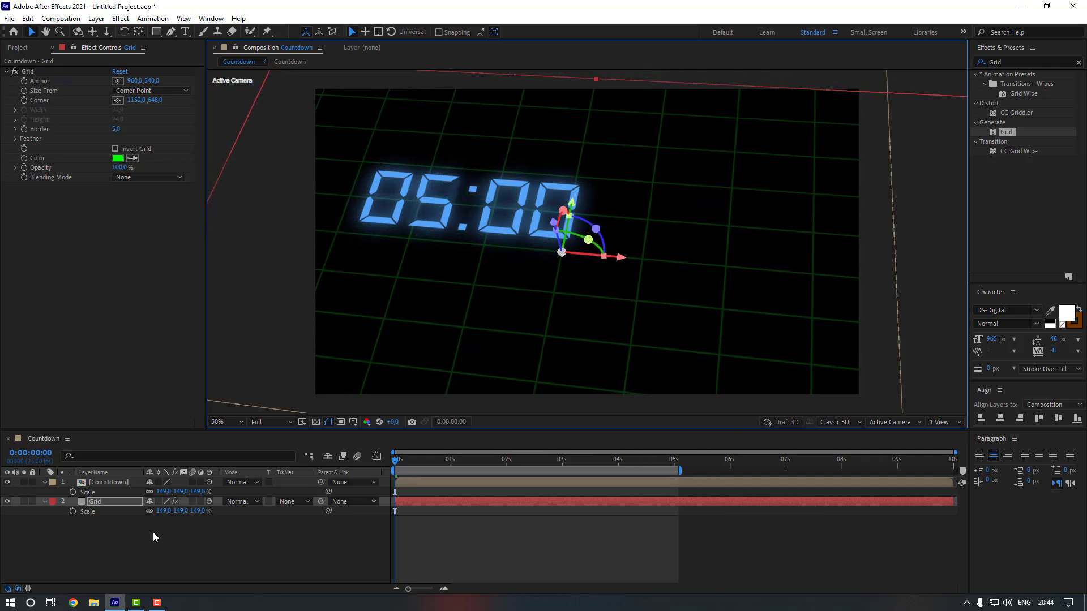
Parent Grid to 1. Countdown and play a preview of the animation.
{"action": "left_click_drag", "start_coordinate": [321, 502], "coordinate": [119, 484]}
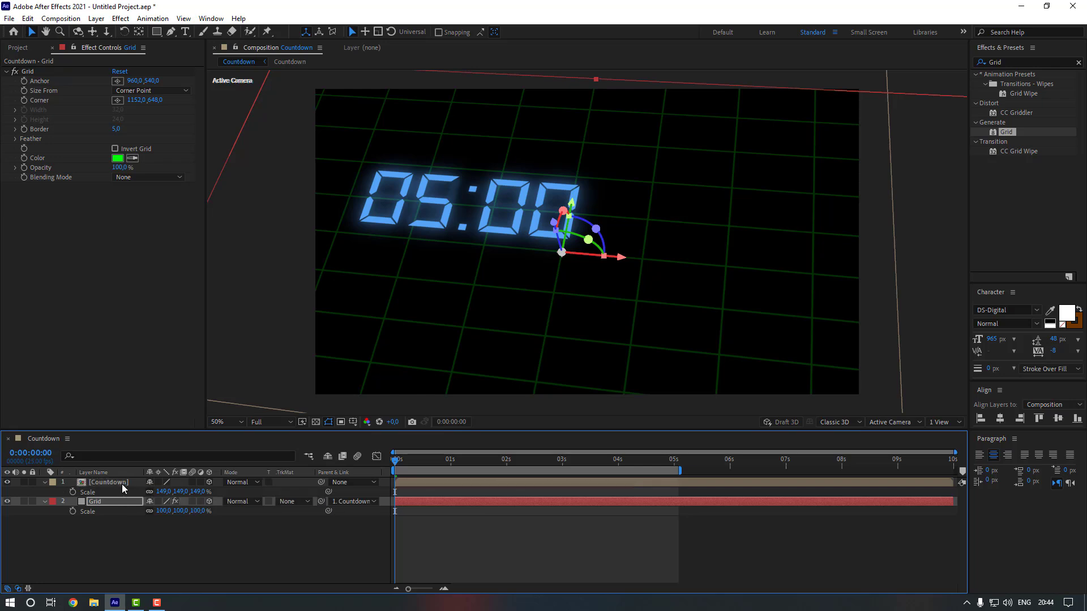
{"action": "left_click", "coordinate": [400, 555]}
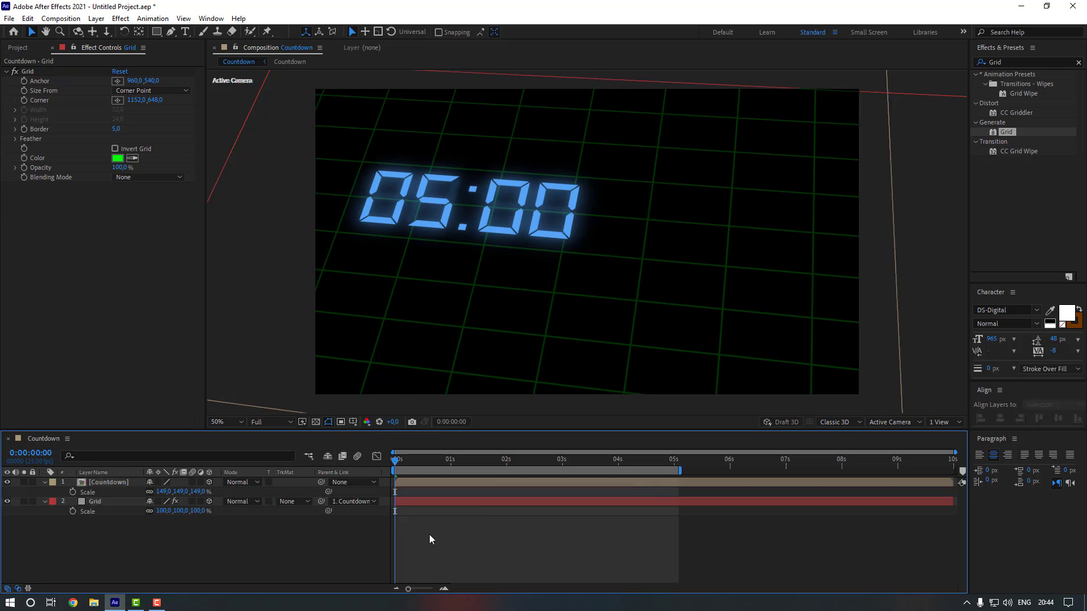
{"action": "key", "text": "space"}
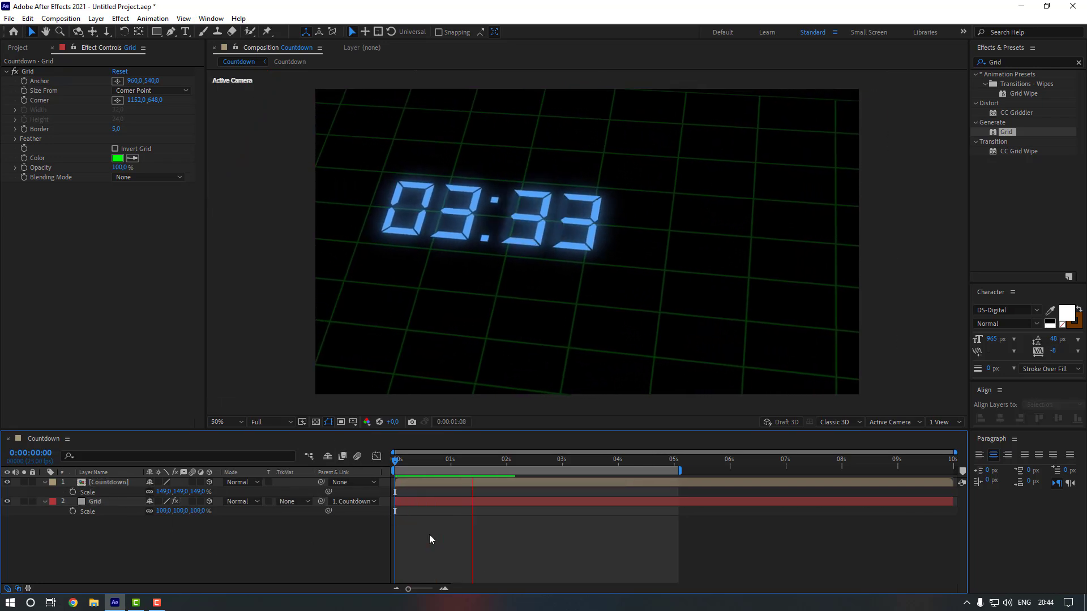